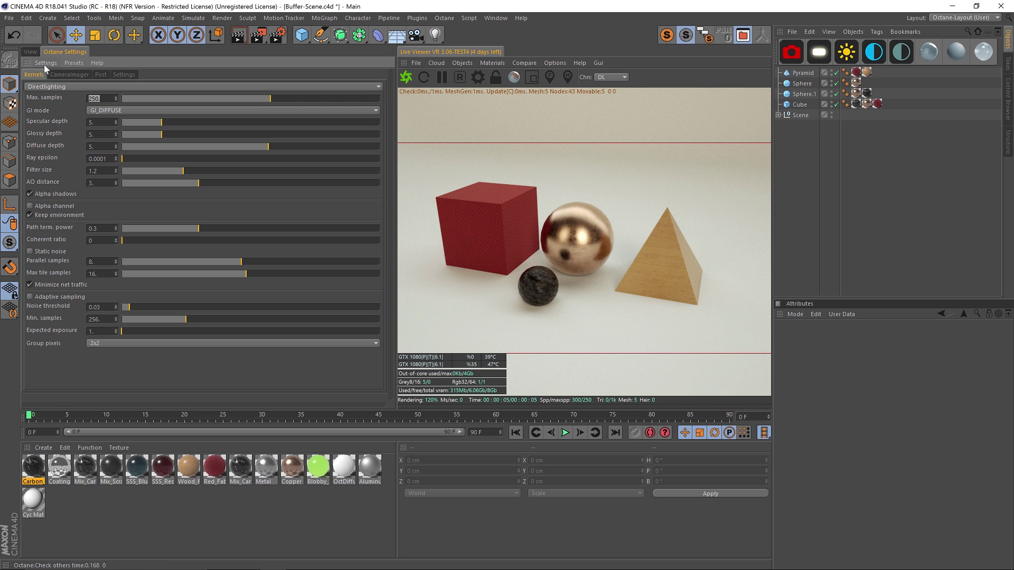
Step: Show the Octane menu's Octane Dialog, Live Viewer Window and Octane Settings entries, then dismiss it
click(445, 17)
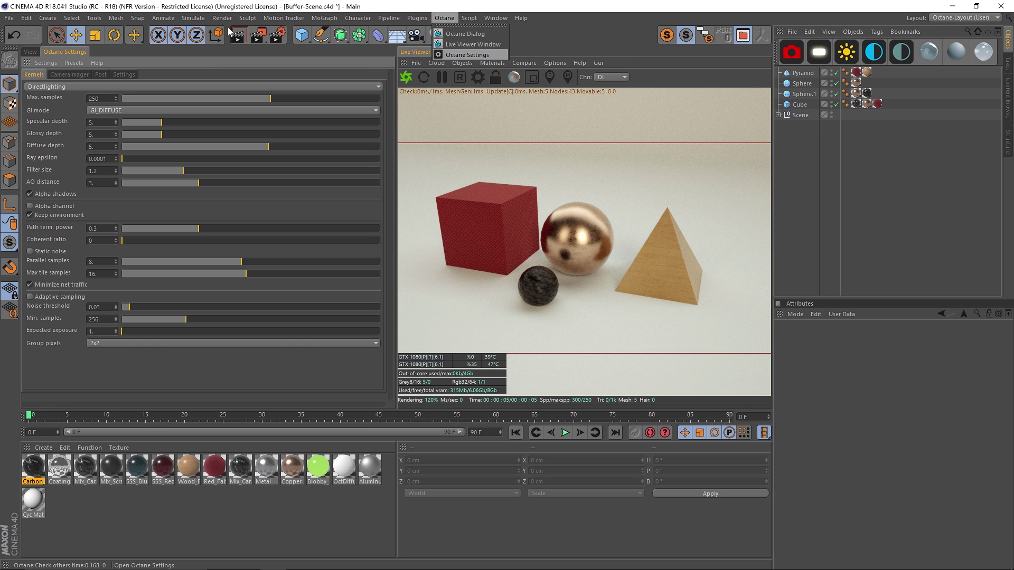
click(468, 55)
Step: Open Render Settings and switch the renderer to Standard, then back to Octane Renderer
click(278, 36)
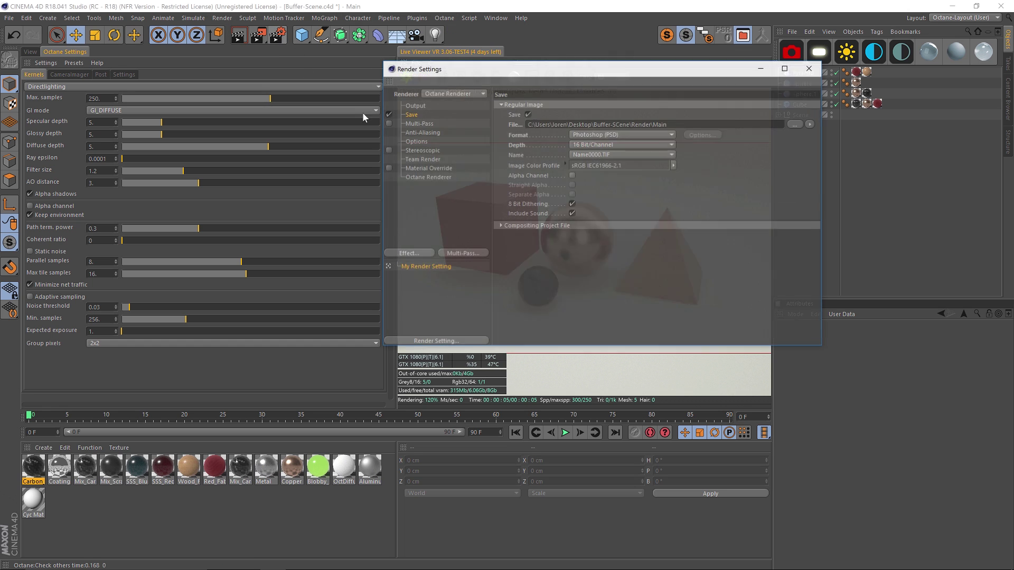
click(461, 95)
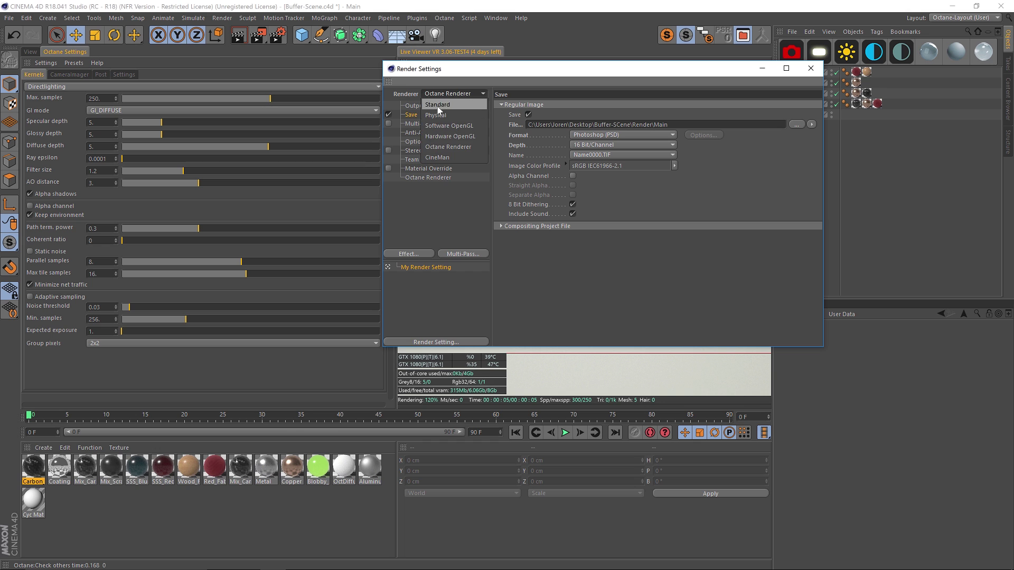
click(450, 101)
mouse_move(487, 65)
mouse_down()
mouse_move(510, 72)
mouse_move(504, 57)
mouse_up()
click(497, 85)
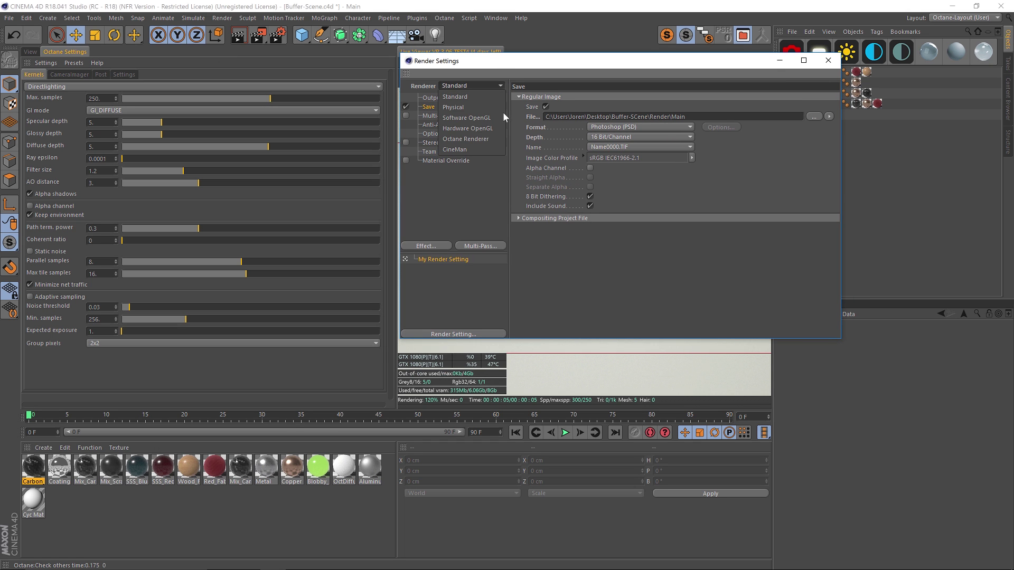
click(471, 139)
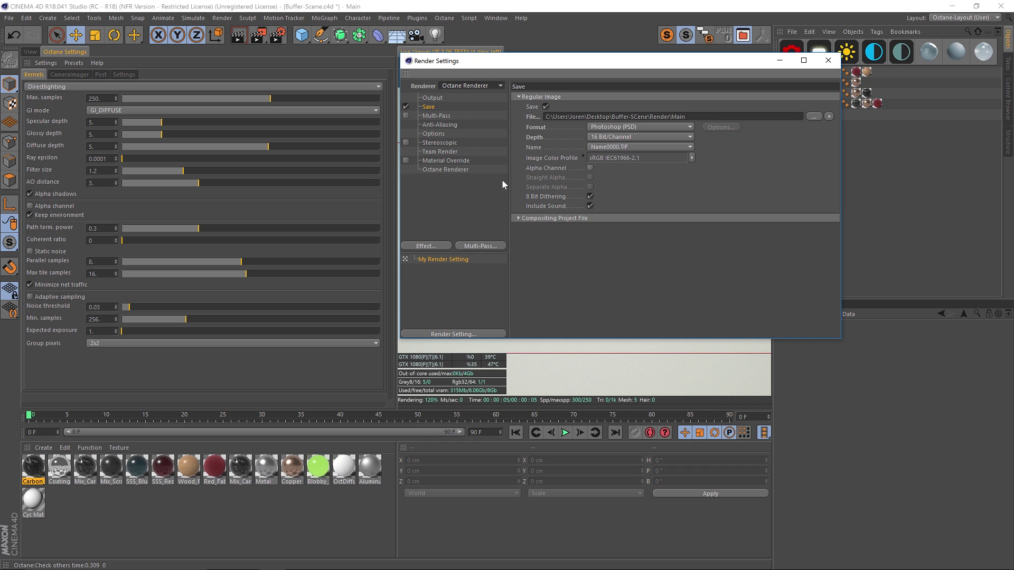
Step: Review Octane's main, kernel override and render passes pages, leaving kernel override off, ending on Save
click(445, 169)
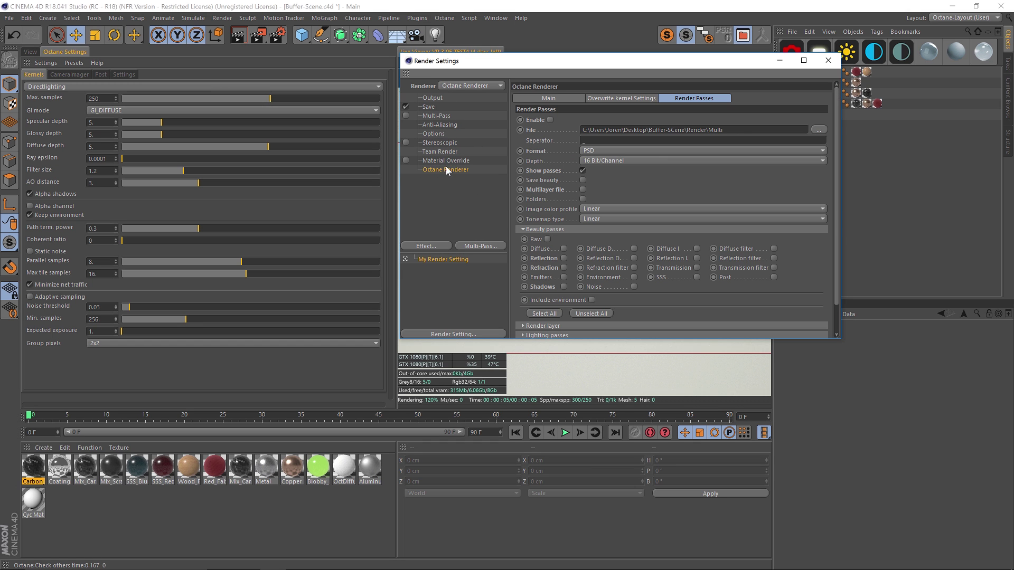
click(549, 98)
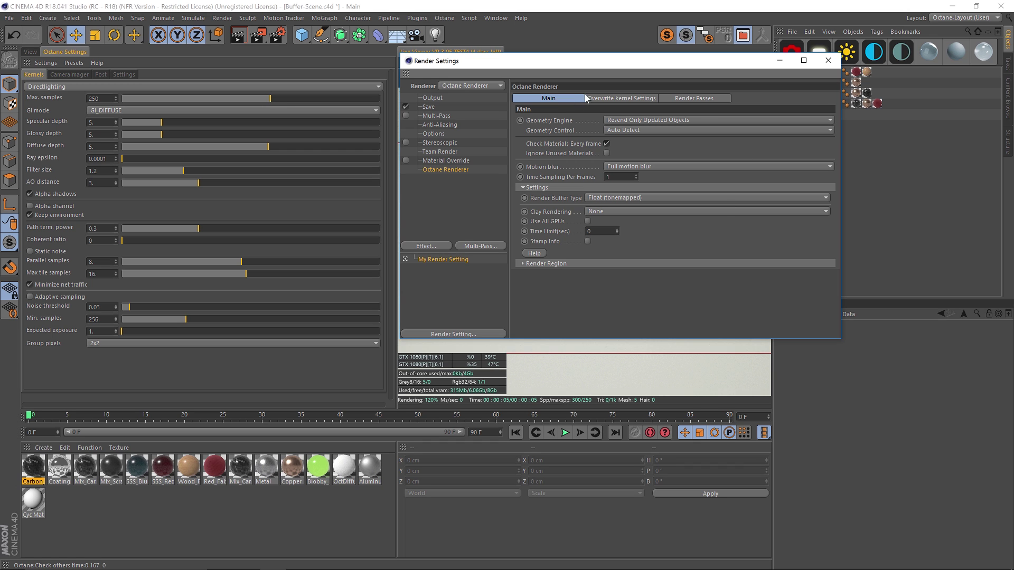
click(605, 100)
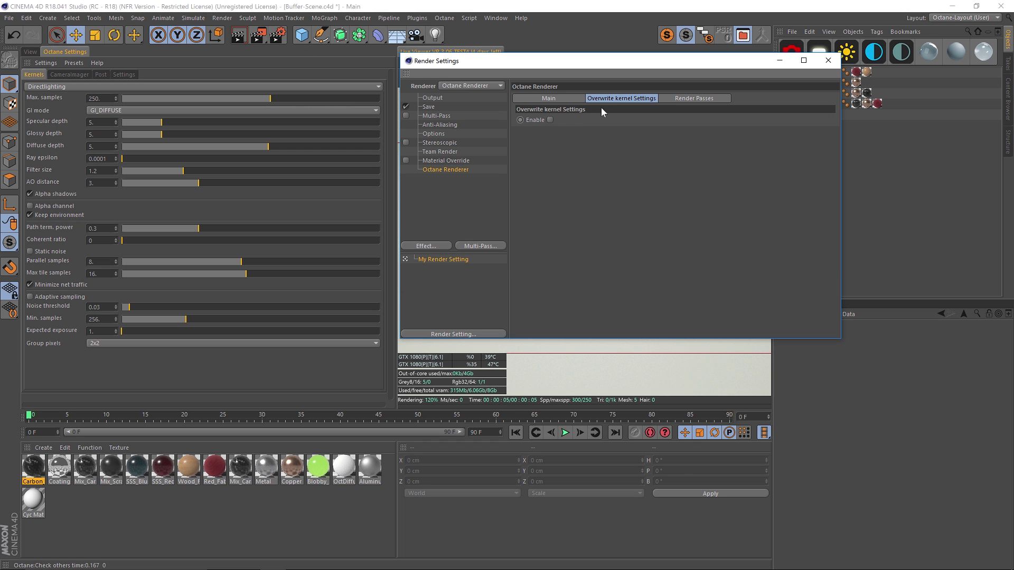
click(551, 119)
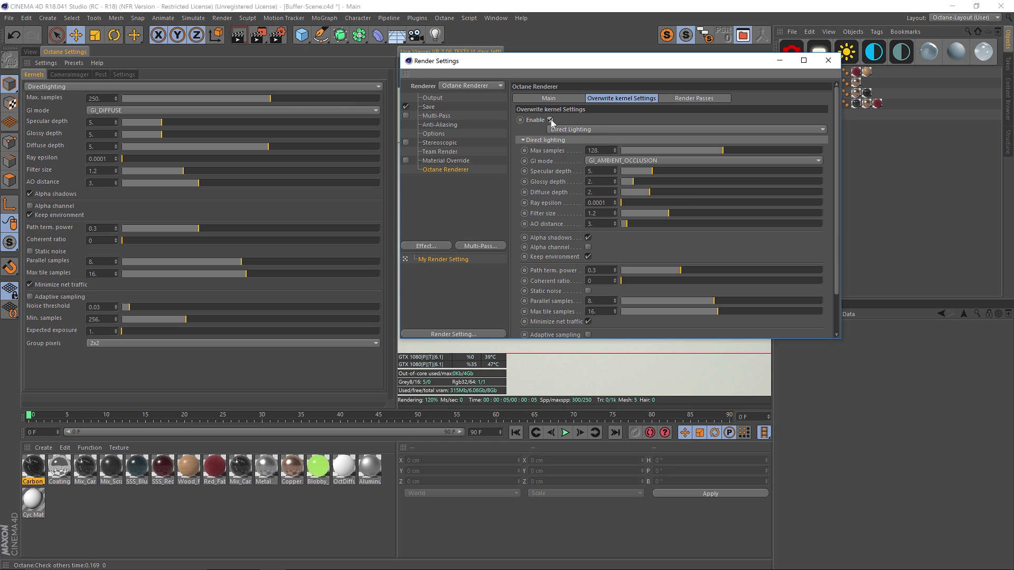
click(550, 120)
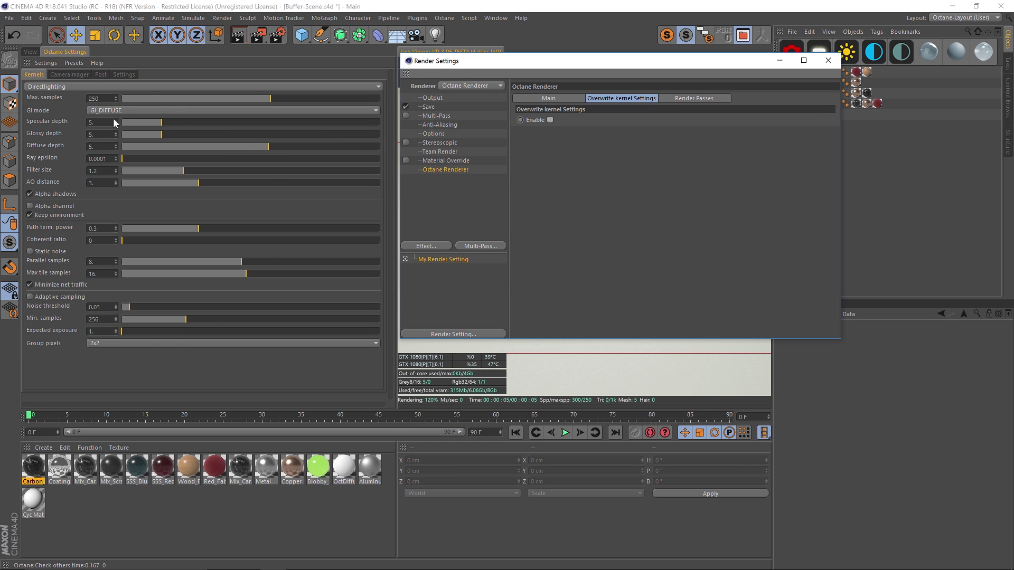
click(709, 100)
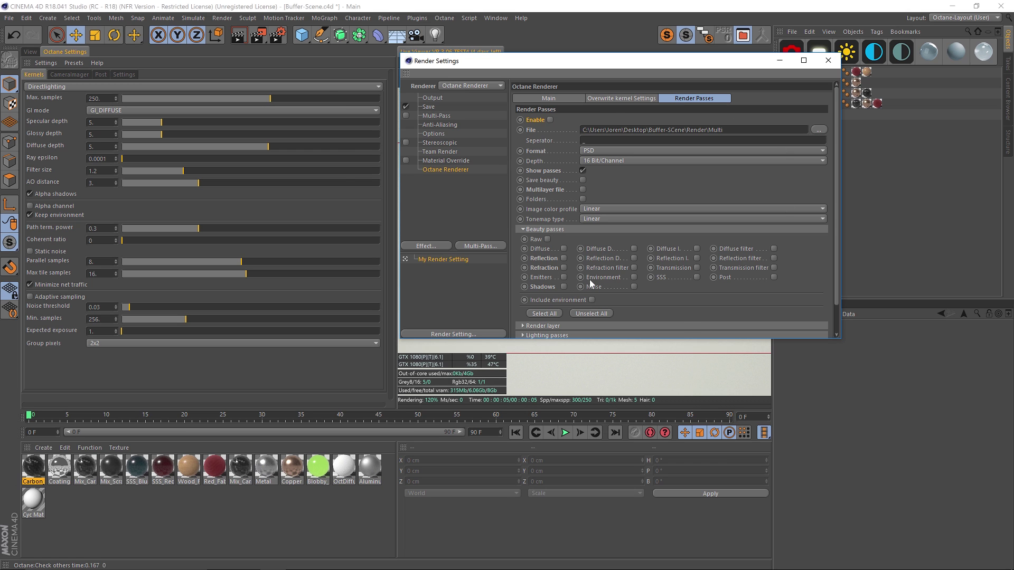
click(428, 107)
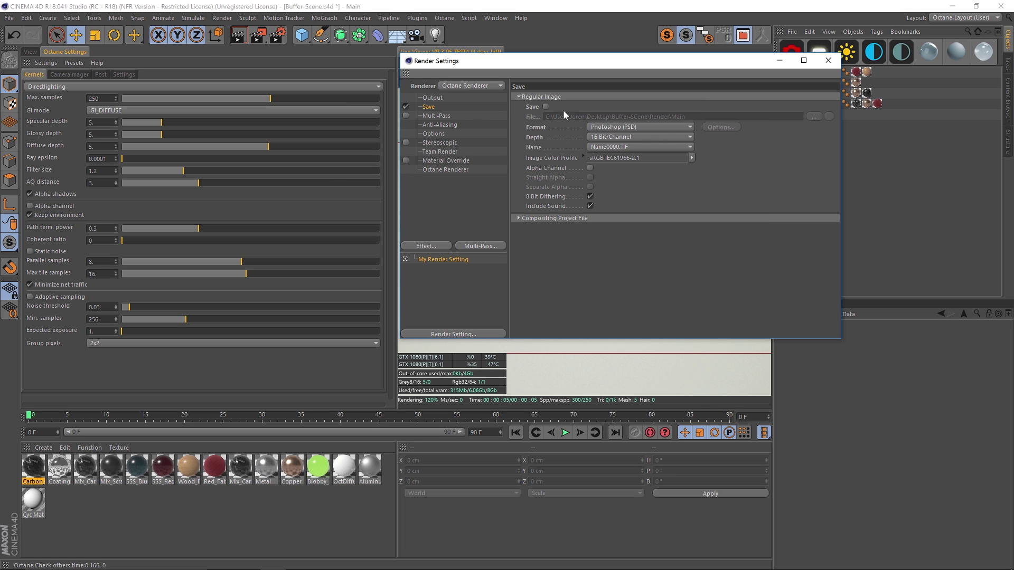
Step: Tick Save with the Render\Main file path, and leave Multi-Pass unticked
click(546, 107)
click(686, 117)
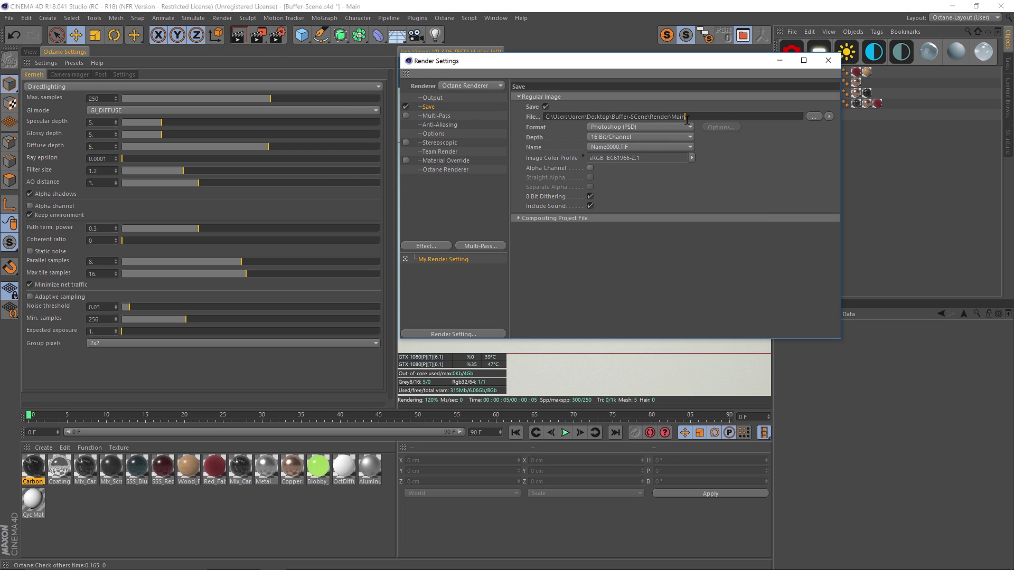
drag(686, 118, 650, 118)
click(433, 116)
click(406, 115)
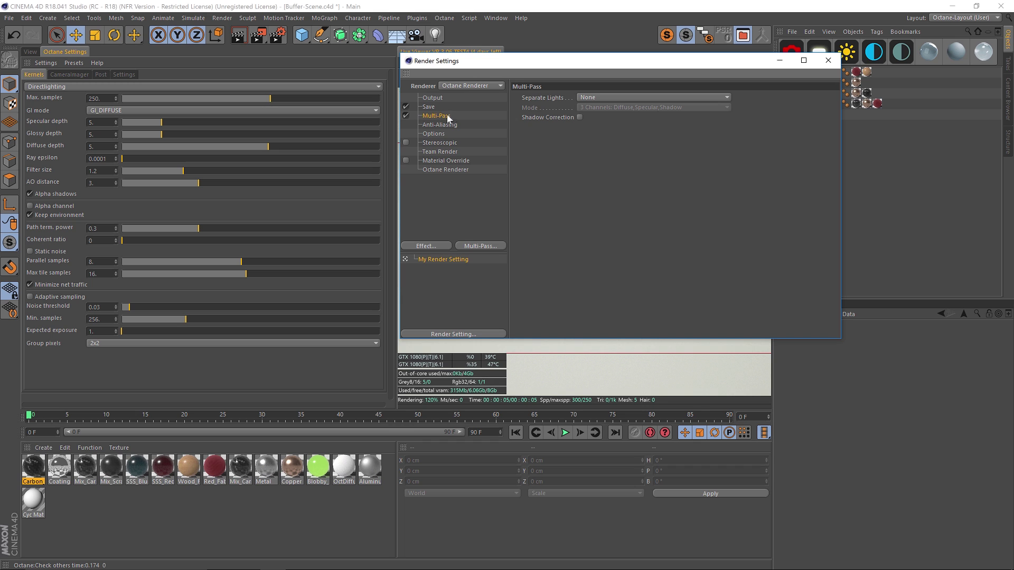
click(406, 115)
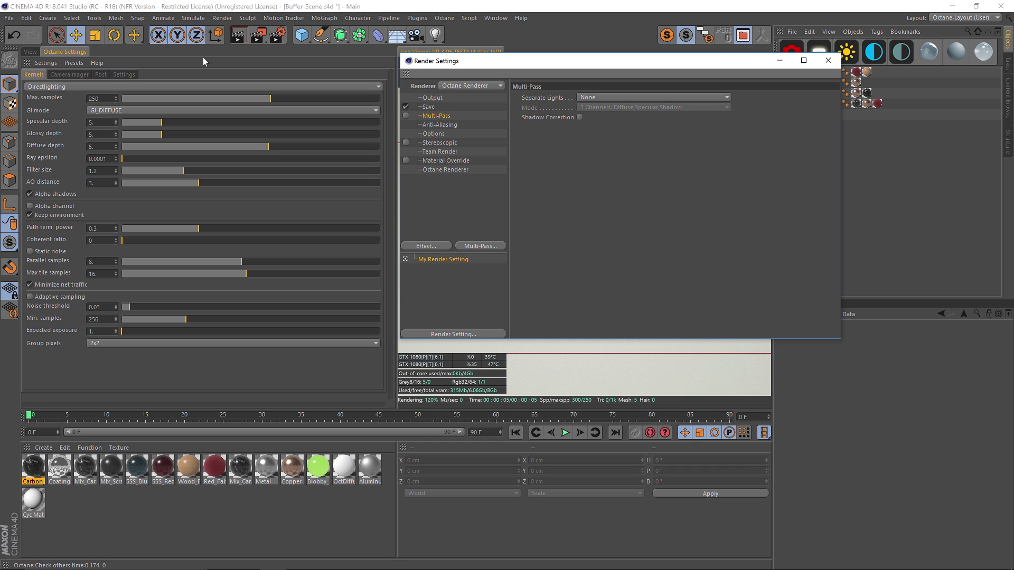
Step: Tick Enable under Octane Render Passes and review the multi-pass save path
click(442, 169)
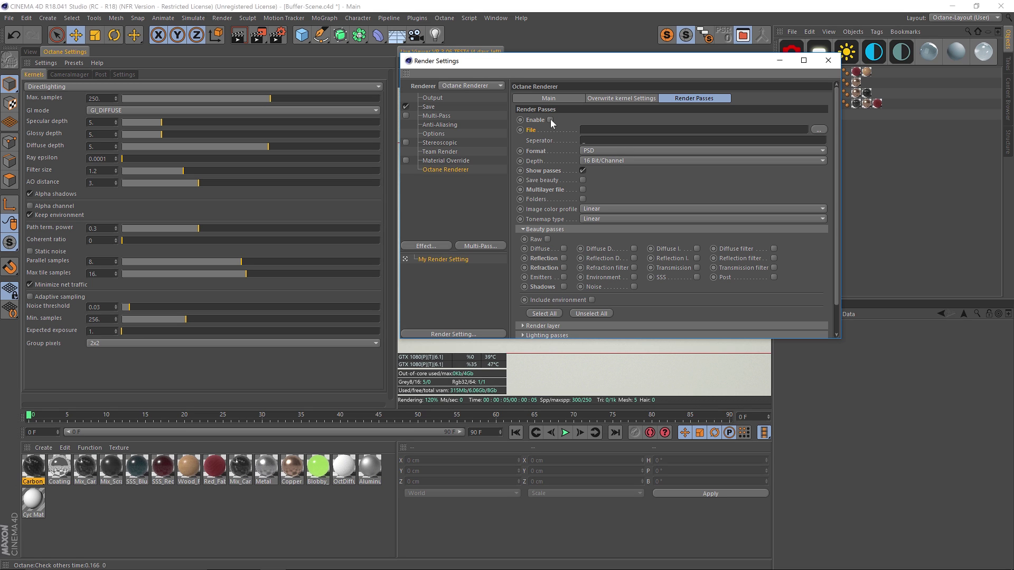
click(406, 115)
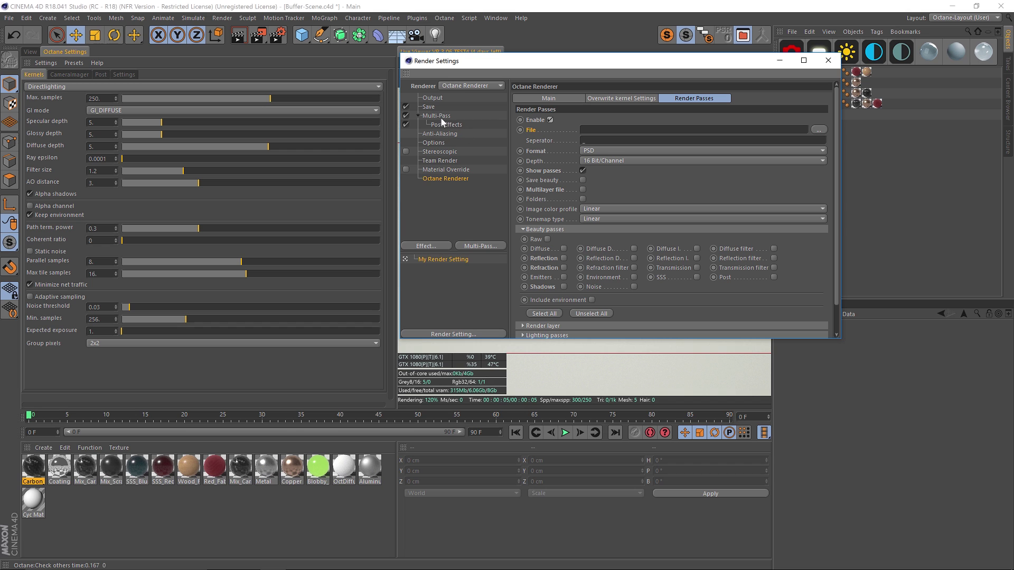
click(429, 107)
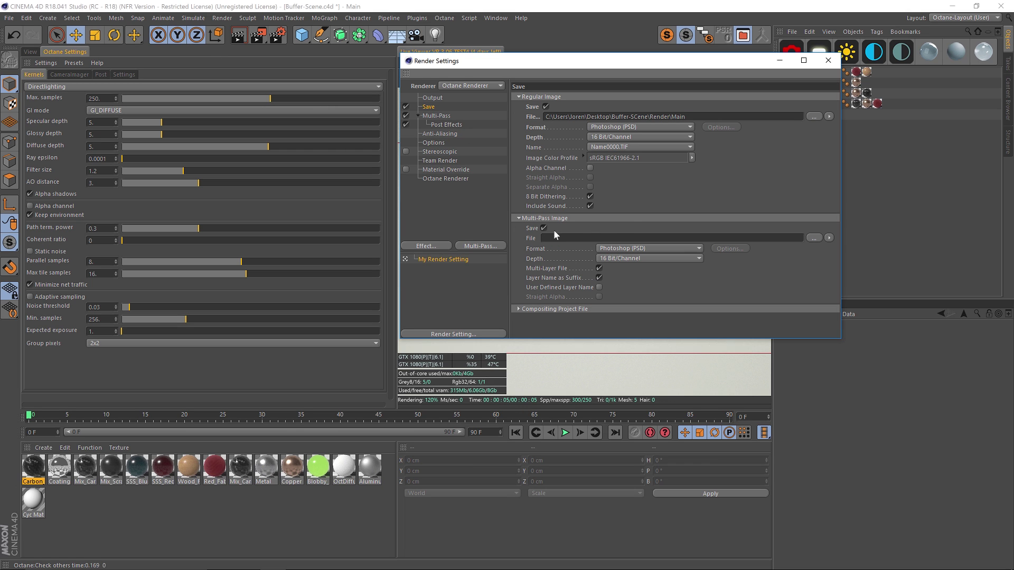
click(543, 238)
Step: Set the render passes output file to Multi in the scene's Render folder
click(436, 179)
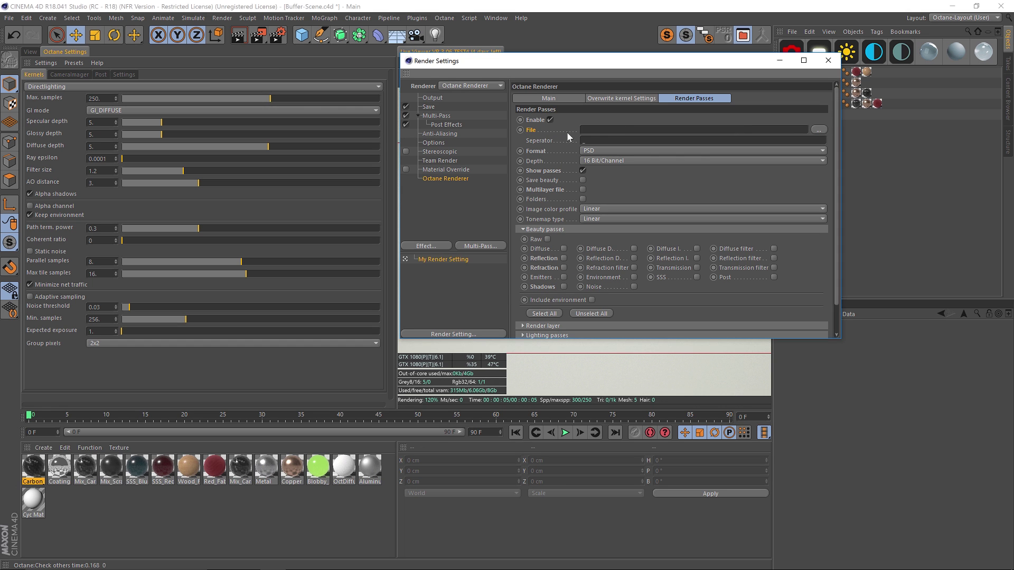
click(818, 130)
double_click(422, 138)
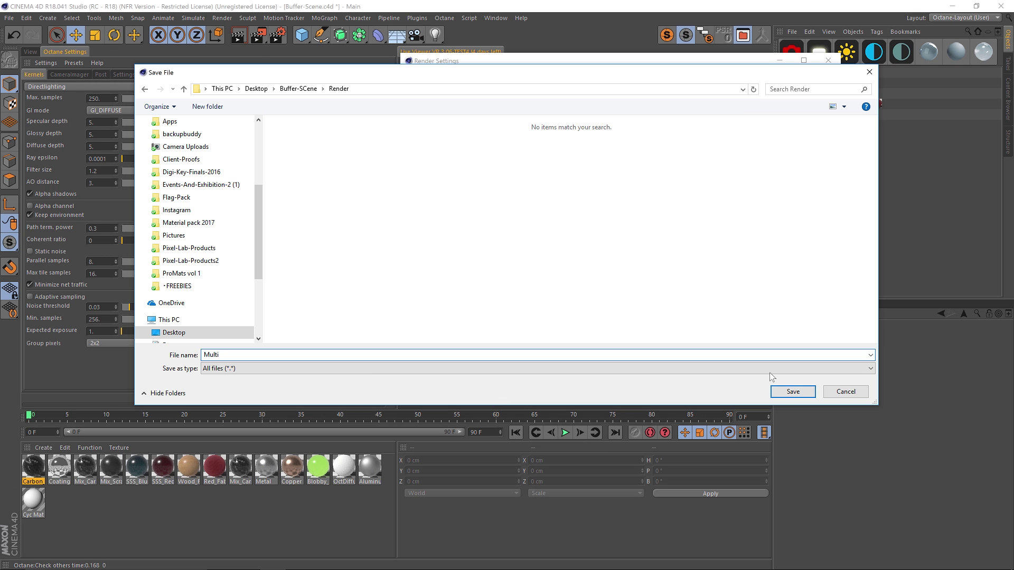
click(786, 391)
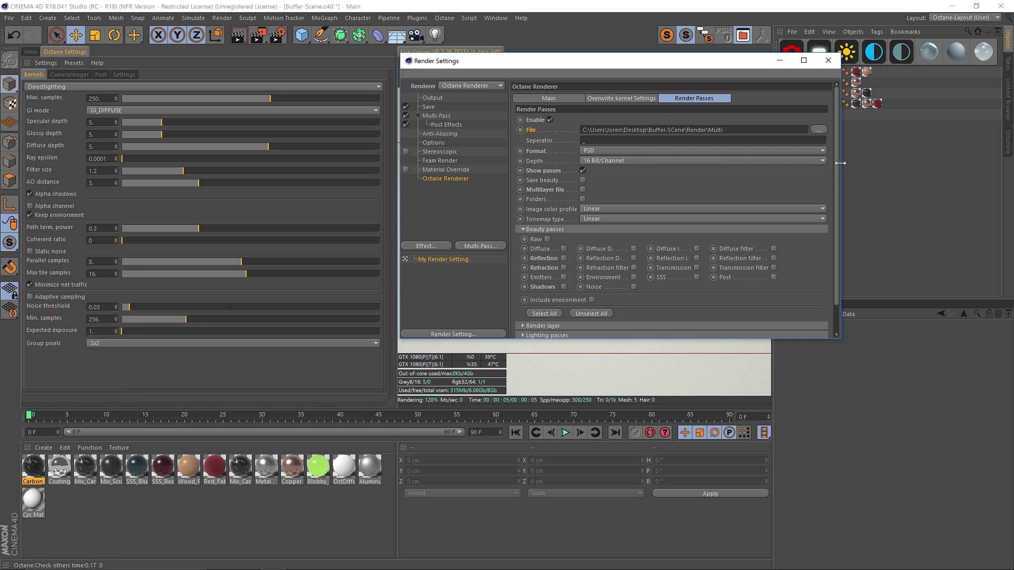
Step: Enable the AO pass under Info passes
drag(835, 166, 840, 201)
click(575, 198)
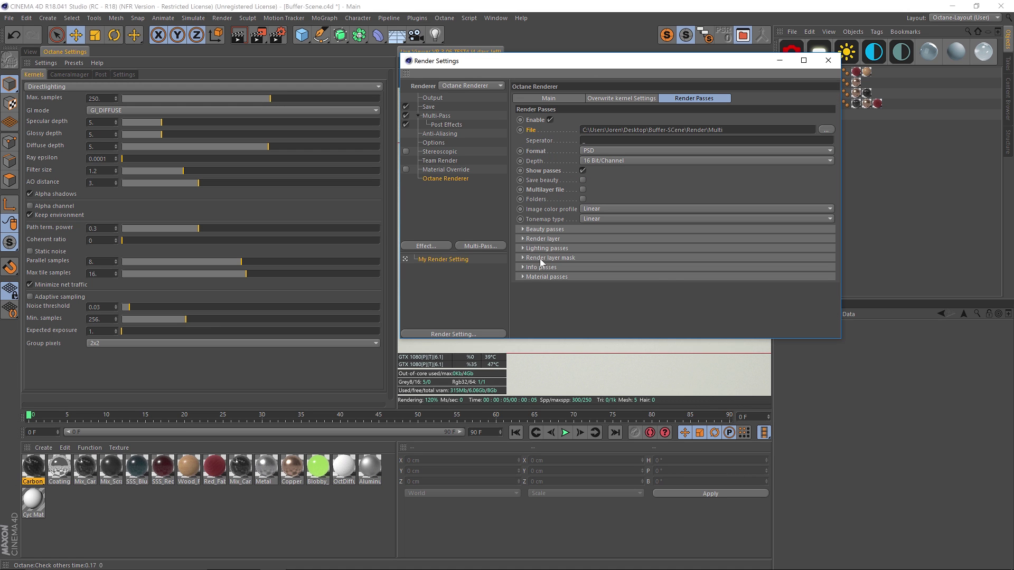
click(540, 278)
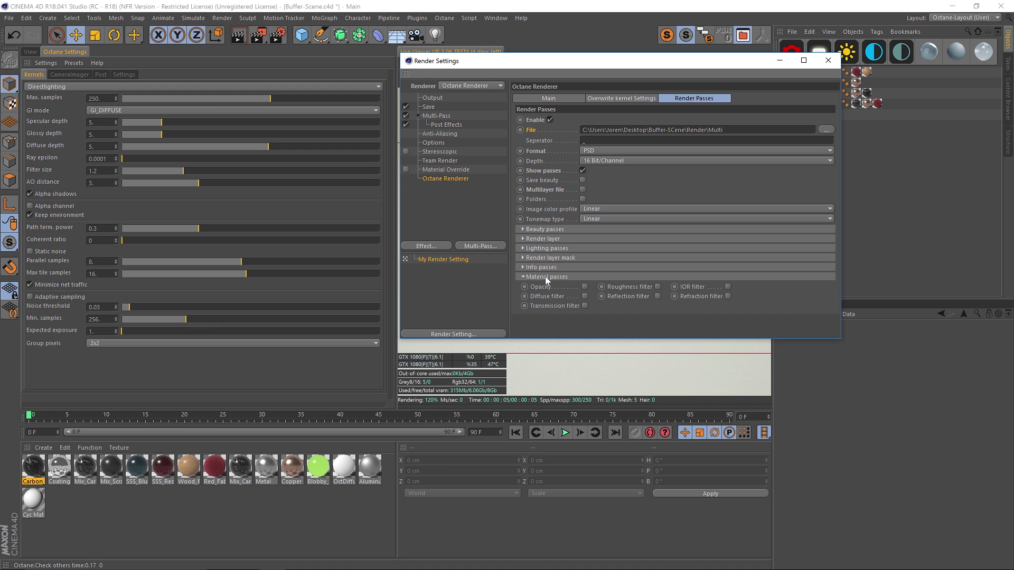
click(533, 269)
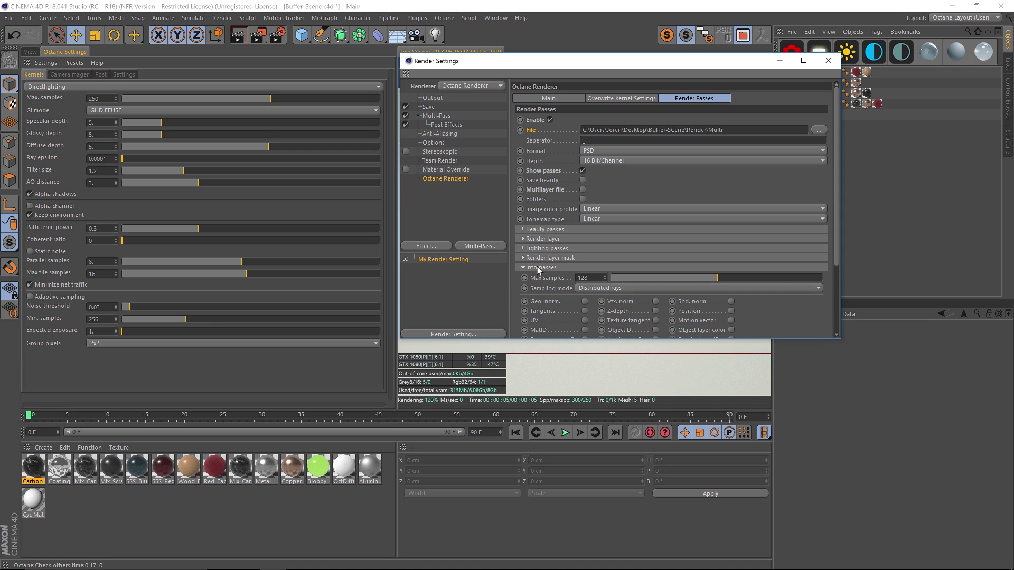
drag(838, 243, 749, 287)
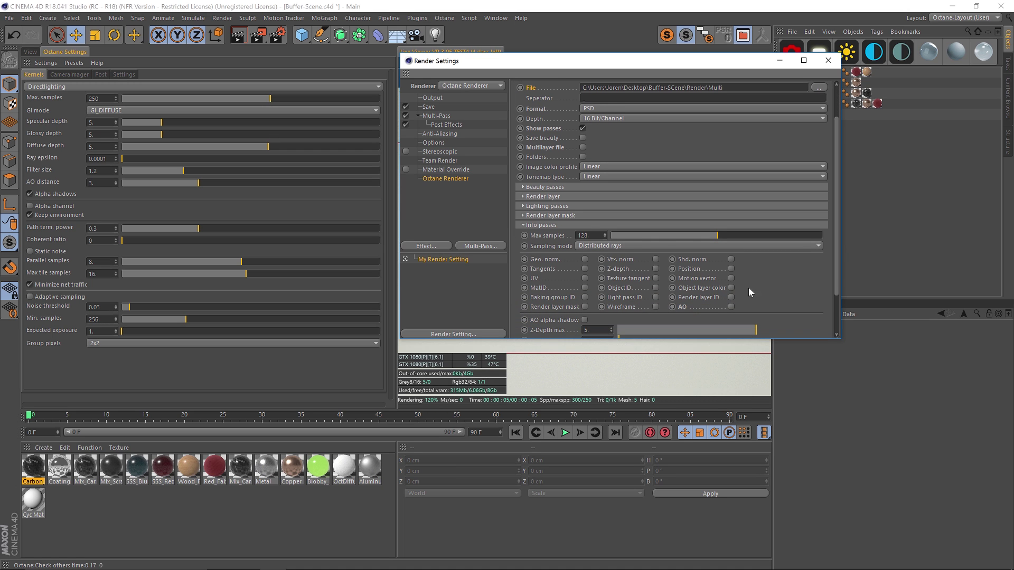
click(677, 308)
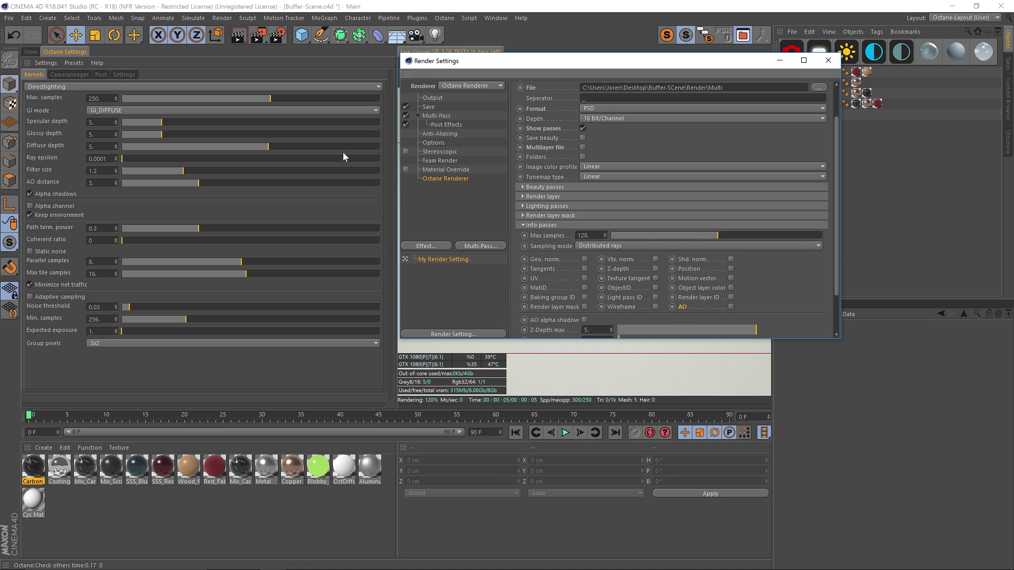
click(731, 307)
click(544, 225)
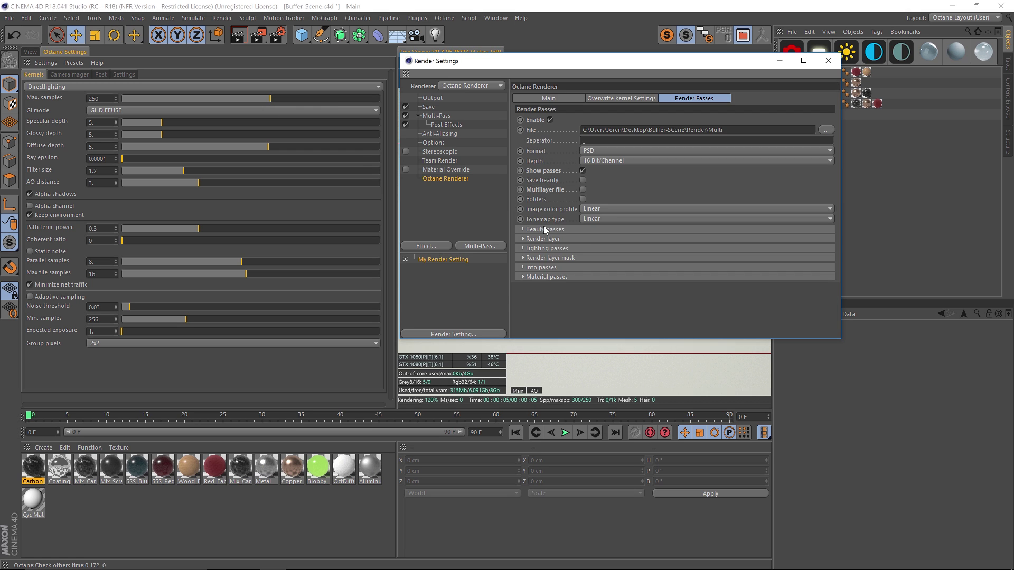
Step: Enable the Reflection and Shadows beauty passes and expand the render layer mask ID list
click(541, 257)
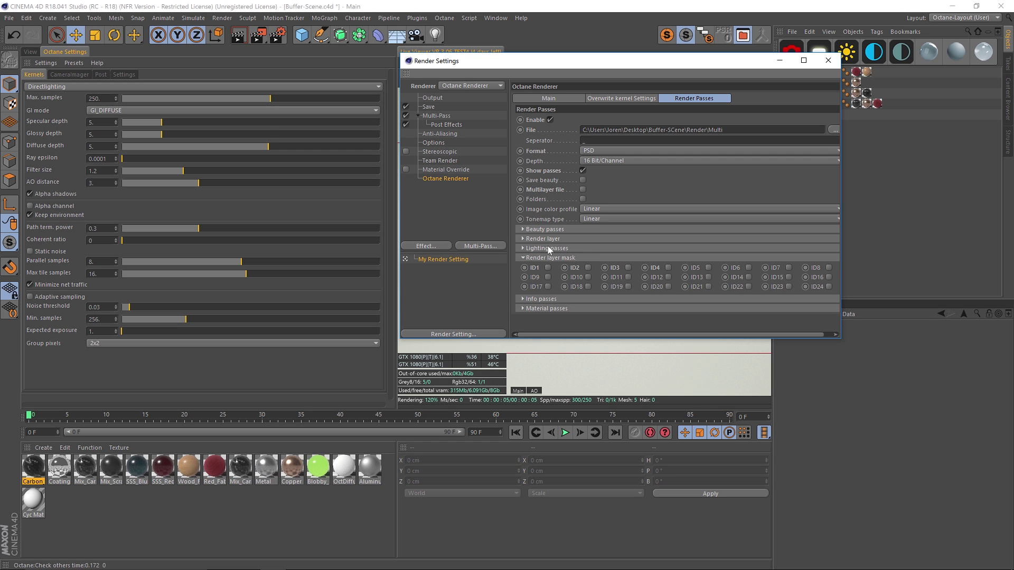
click(538, 230)
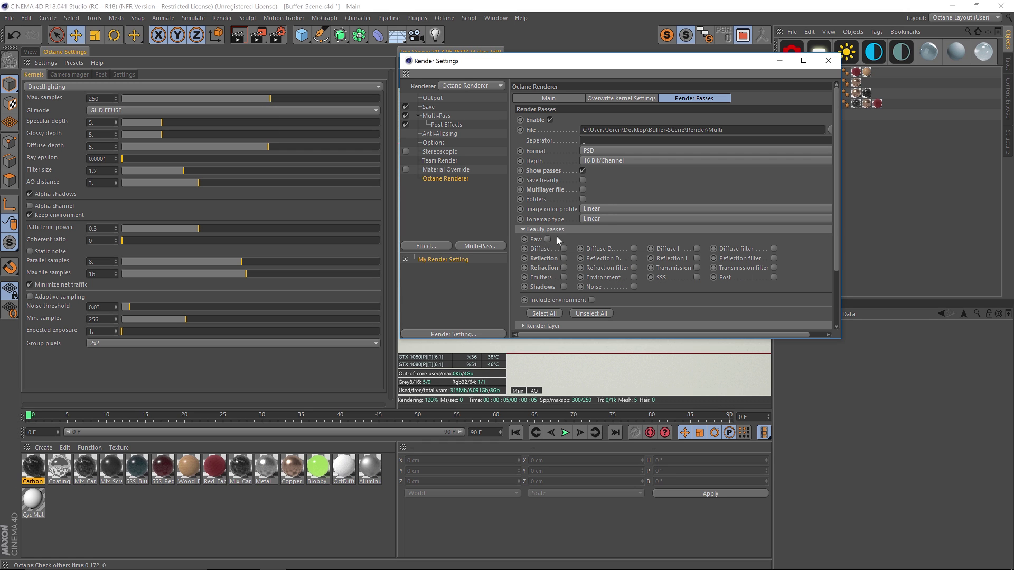
click(563, 258)
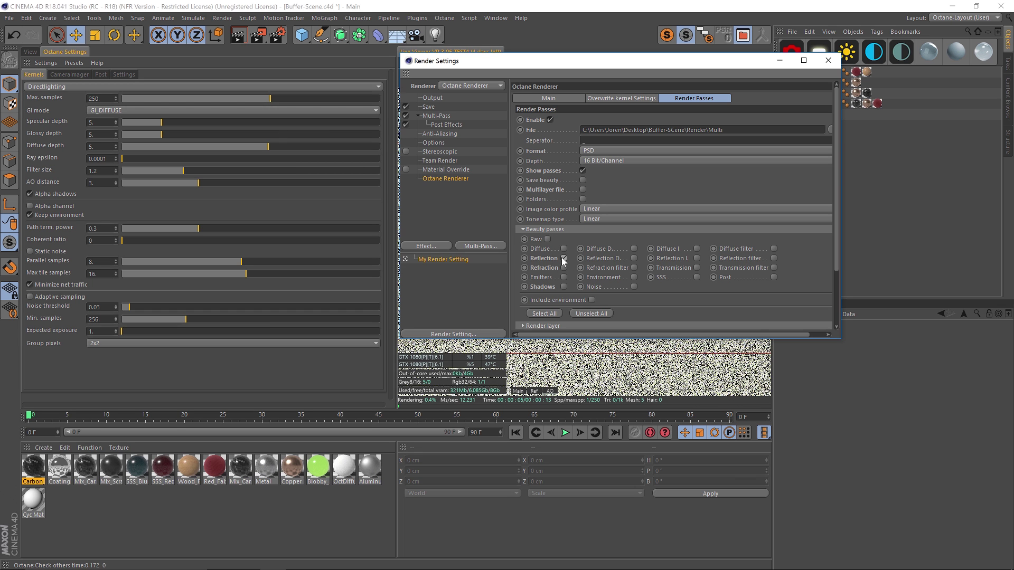
click(564, 287)
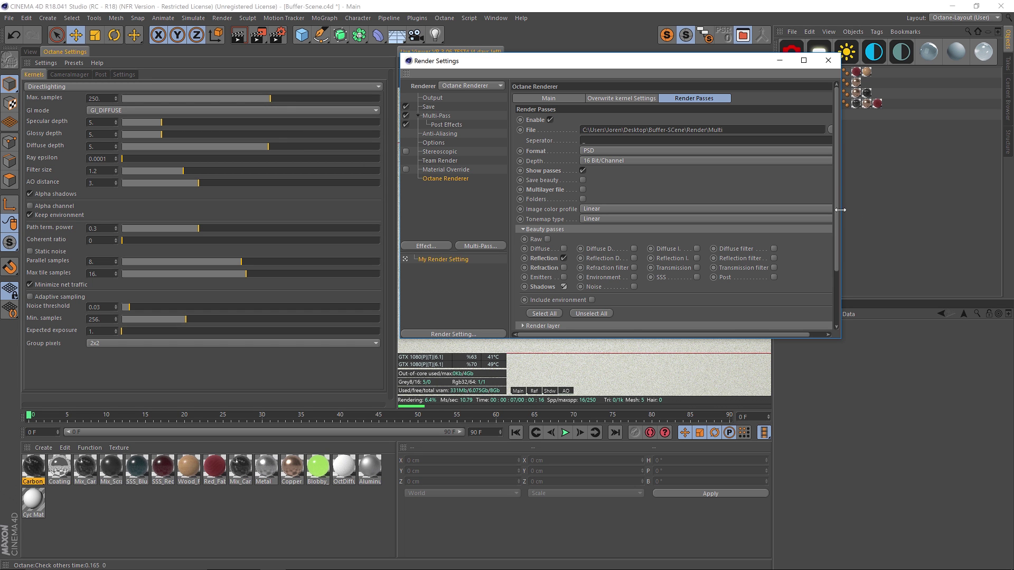
click(543, 229)
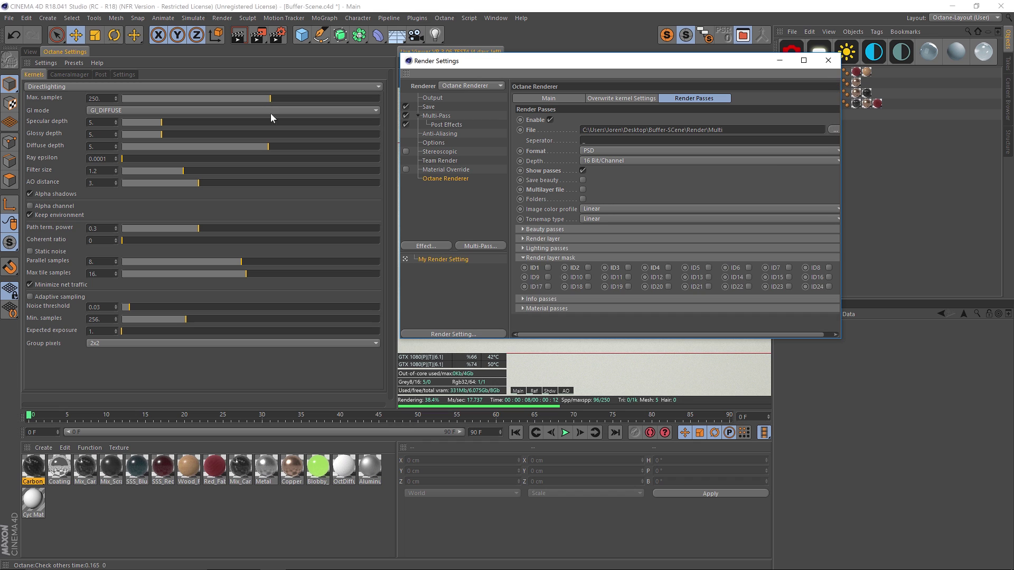
click(542, 258)
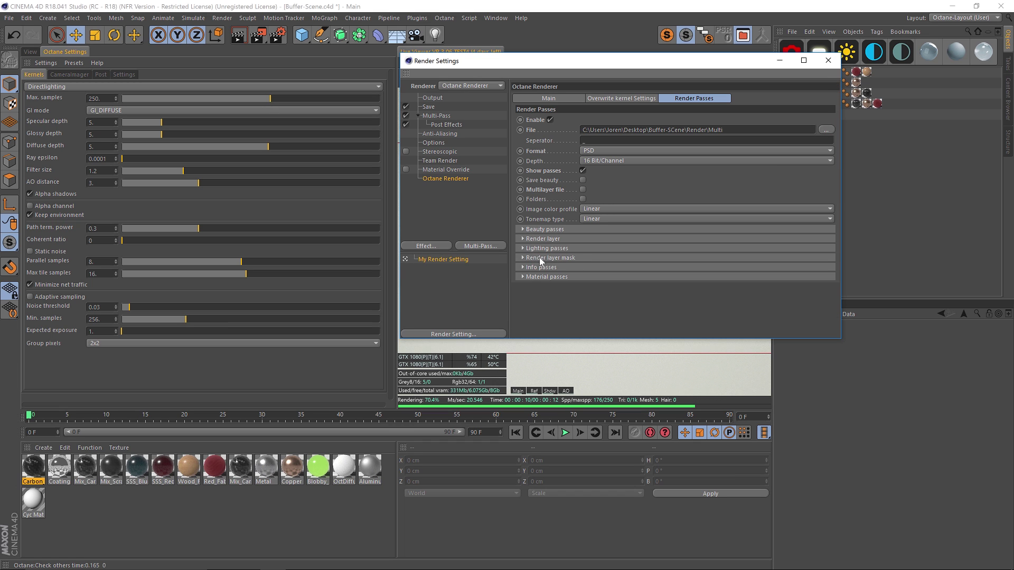
click(543, 259)
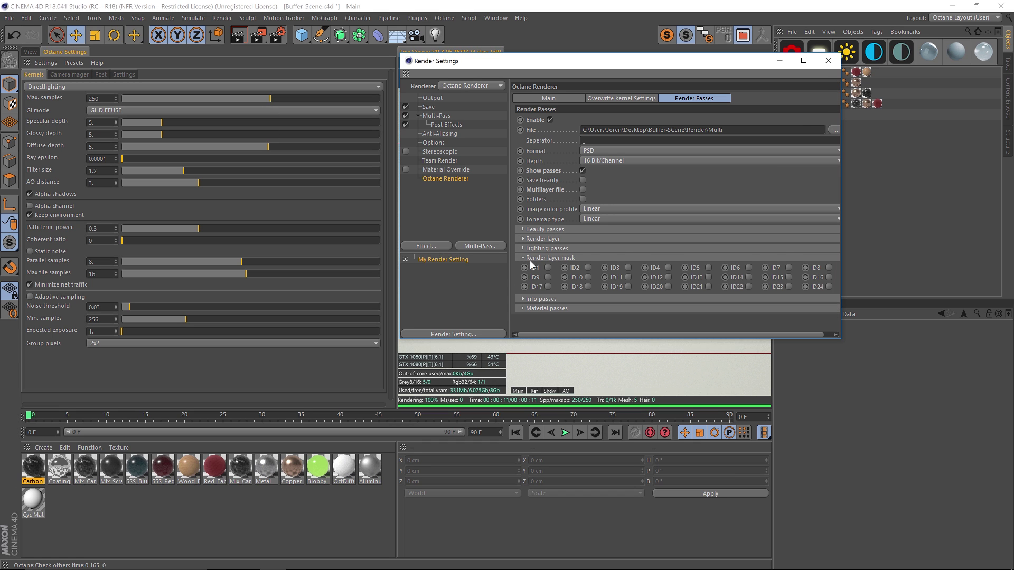
Step: Move Render Settings aside and add an Octane ObjectTag to Pyramid via C4doctane Tags
drag(637, 61, 616, 64)
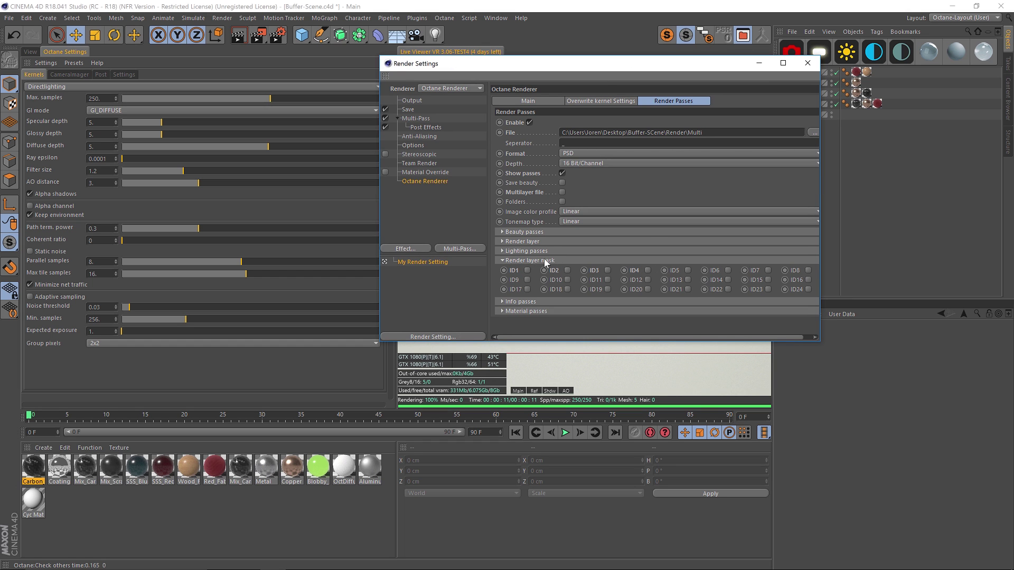
drag(627, 68, 464, 49)
drag(528, 43, 292, 103)
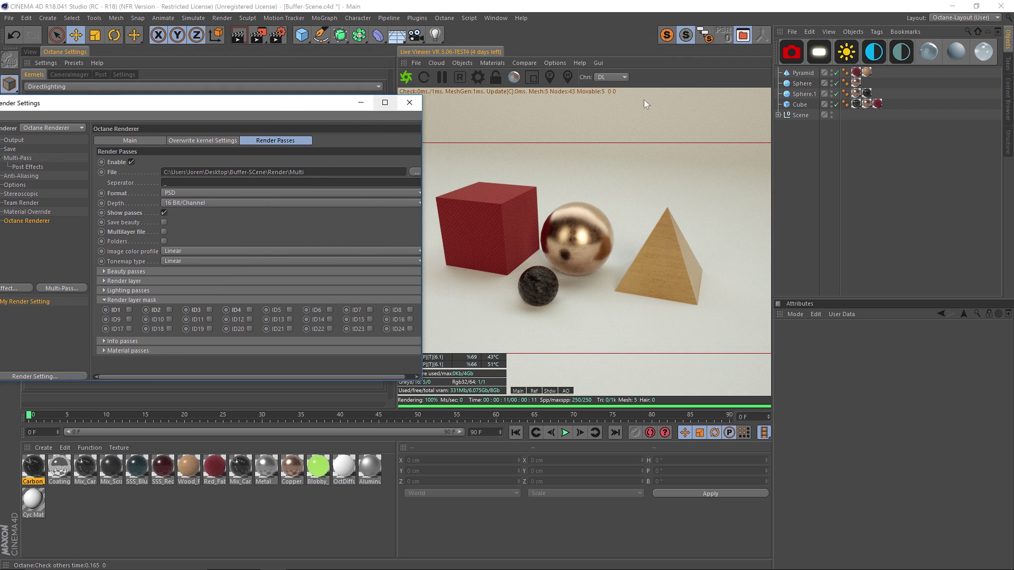
right_click(803, 75)
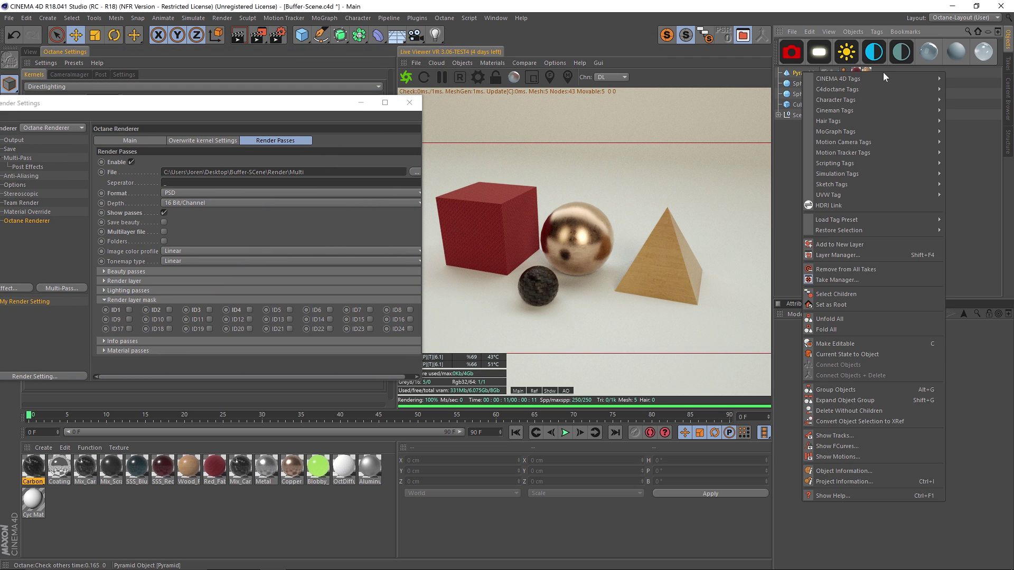
mouse_move(845, 98)
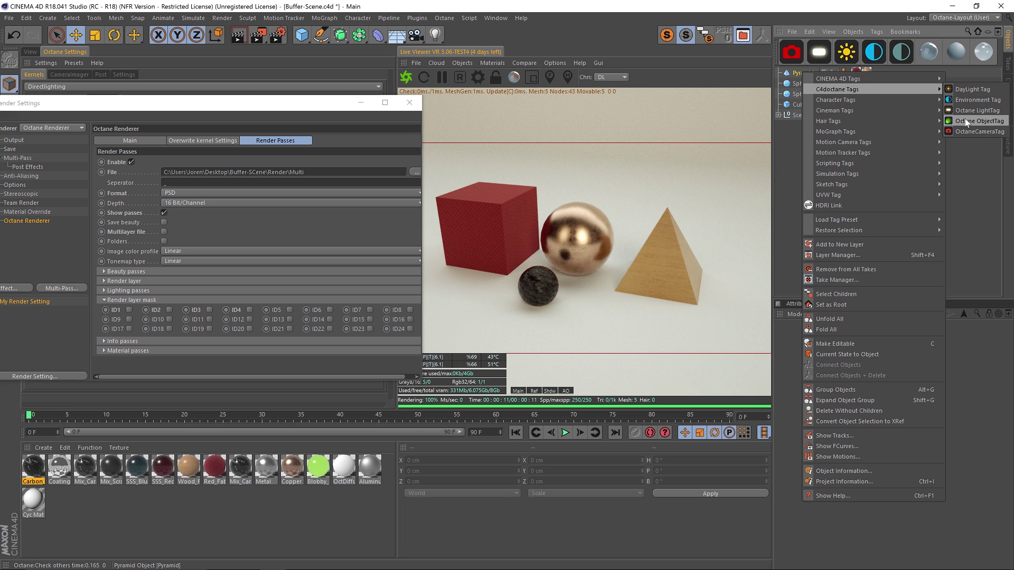
click(987, 121)
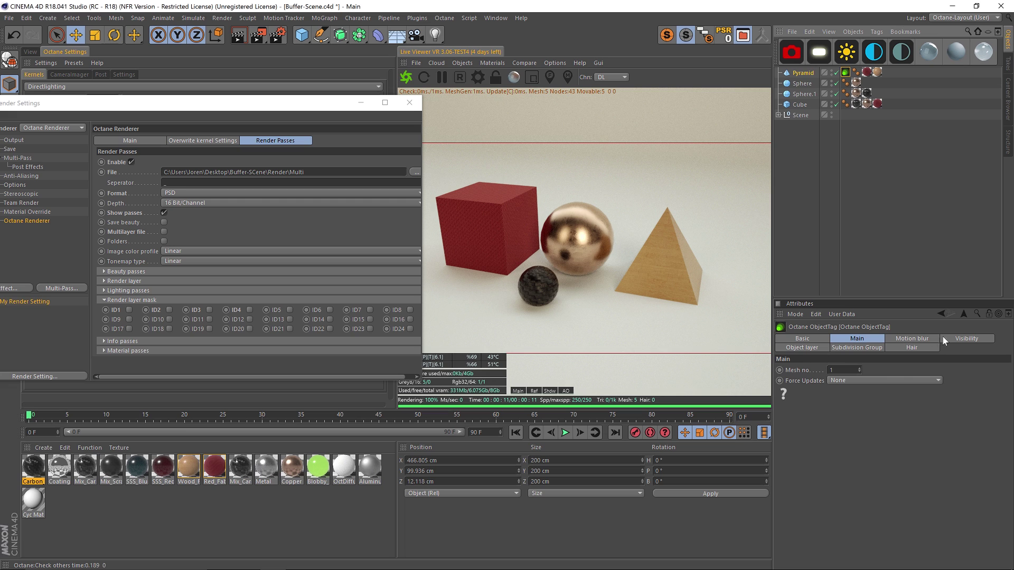
Step: Give the Pyramid's Octane tag Layer ID 1 and enable the ID1 render layer mask
click(802, 348)
click(796, 371)
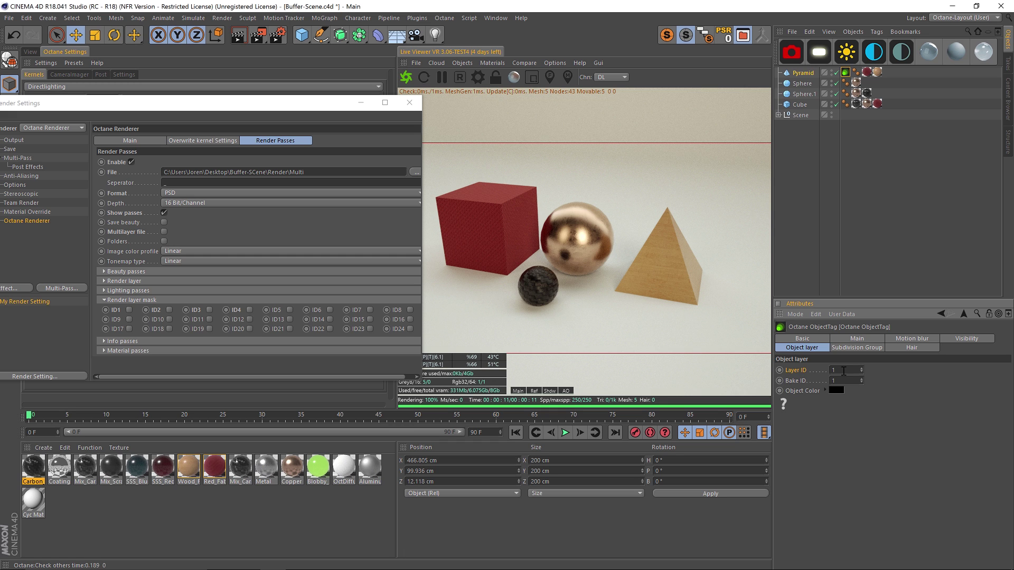
double_click(844, 371)
drag(309, 103, 529, 75)
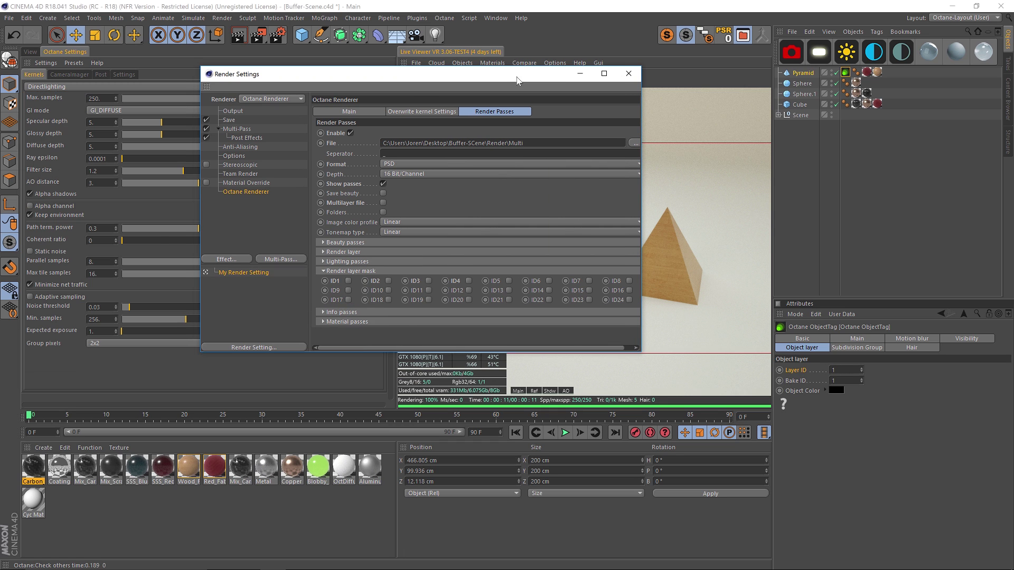
click(348, 283)
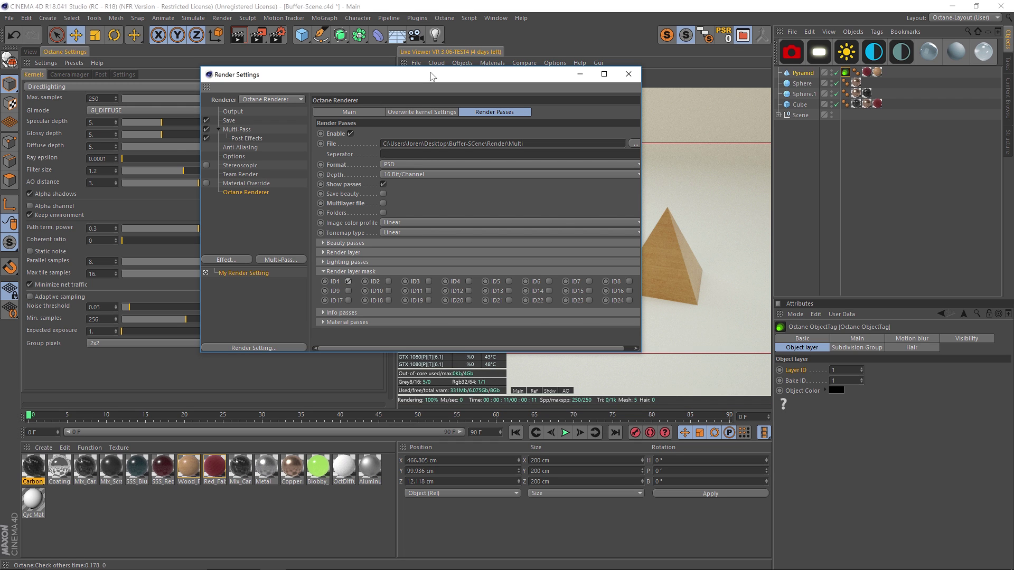
Step: Add an Octane ObjectTag to Sphere with Layer ID 2 and enable the ID2 mask
drag(431, 75, 289, 100)
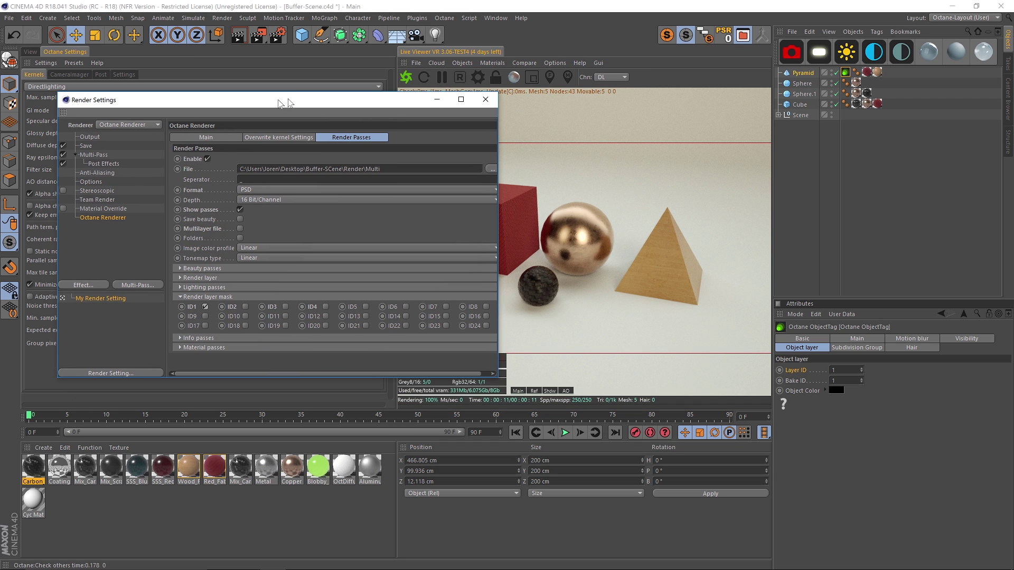
right_click(806, 85)
mouse_move(845, 98)
click(983, 130)
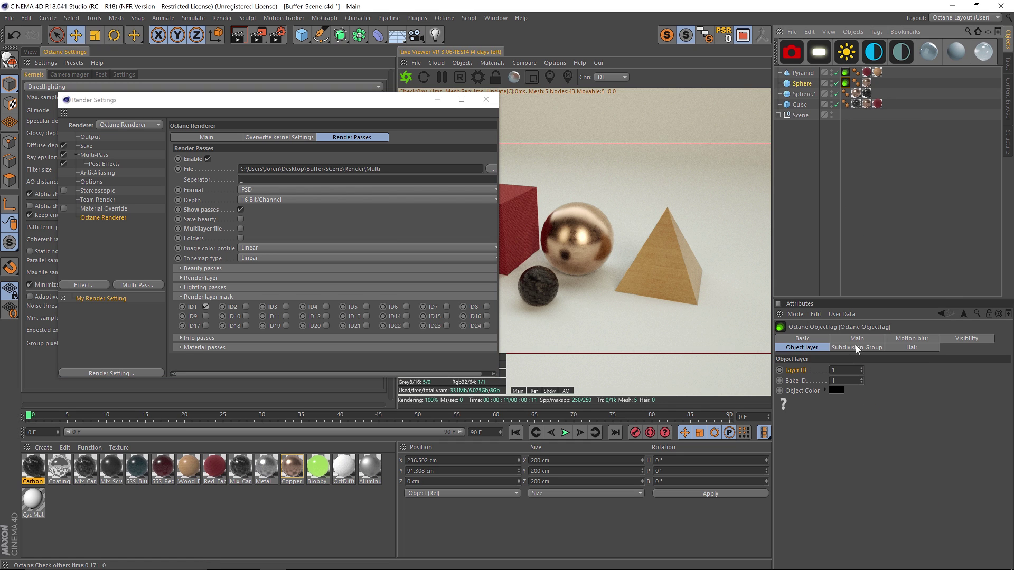
click(834, 370)
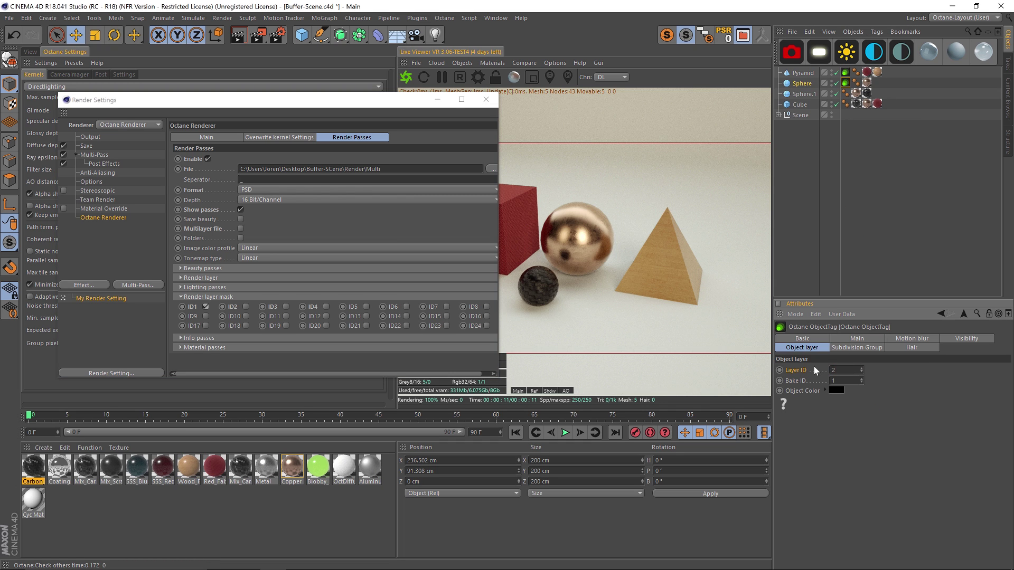
click(246, 307)
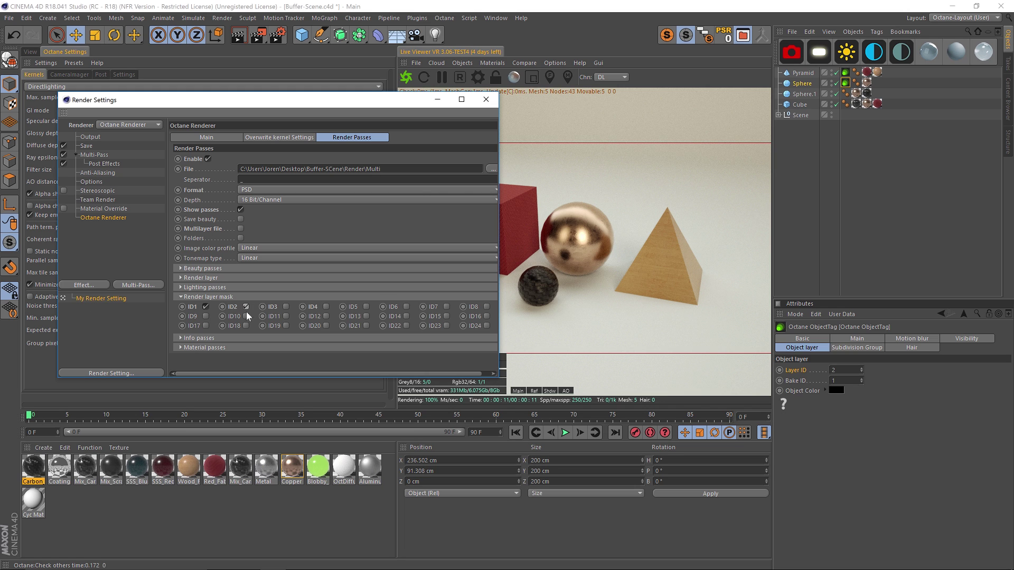
Step: Copy the tag to Sphere.1 (Layer ID 3) and Cube (Layer ID 4), enabling ID3 and ID4 masks
click(892, 93)
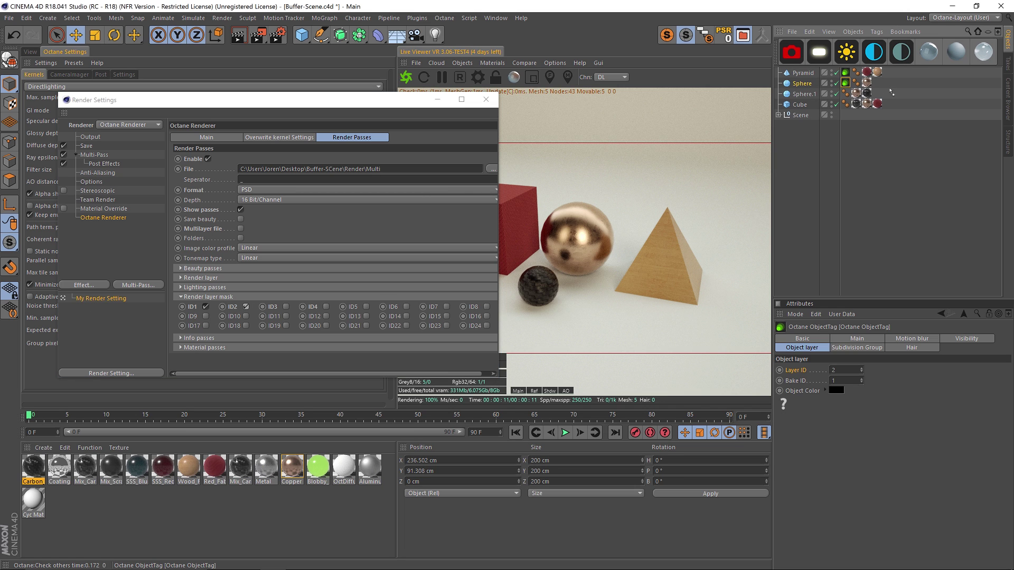
ctrl+drag(883, 94, 878, 94)
click(851, 370)
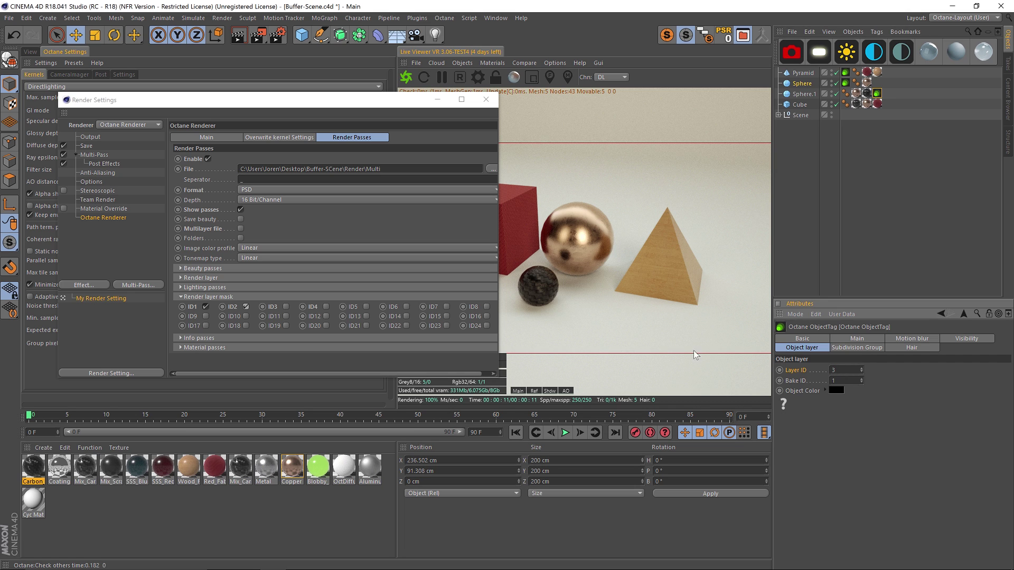
click(286, 307)
ctrl+drag(877, 93, 888, 104)
click(848, 370)
click(326, 307)
drag(249, 99, 490, 71)
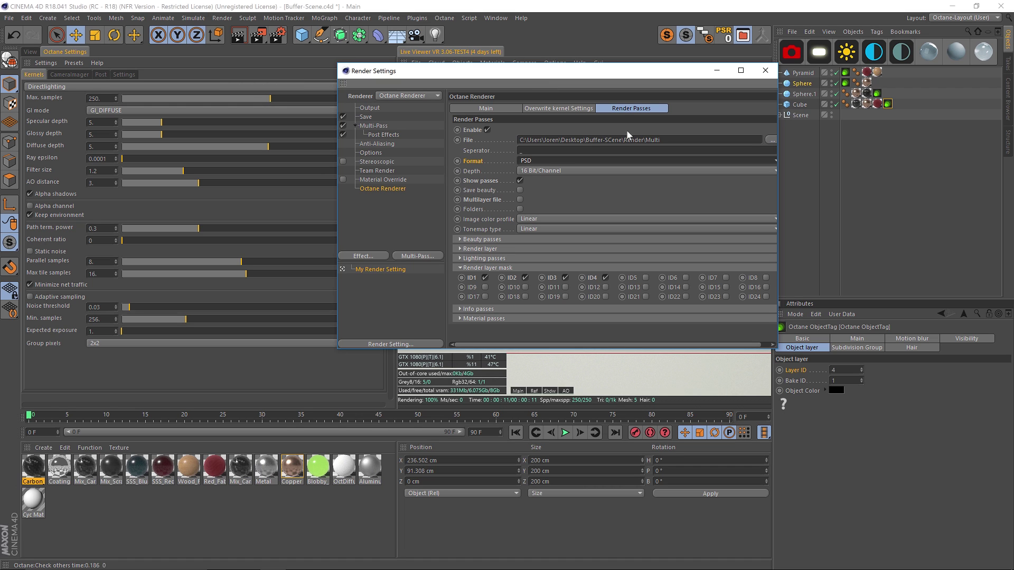
Step: Keep PSD as the output format and close the Render Settings window
click(539, 163)
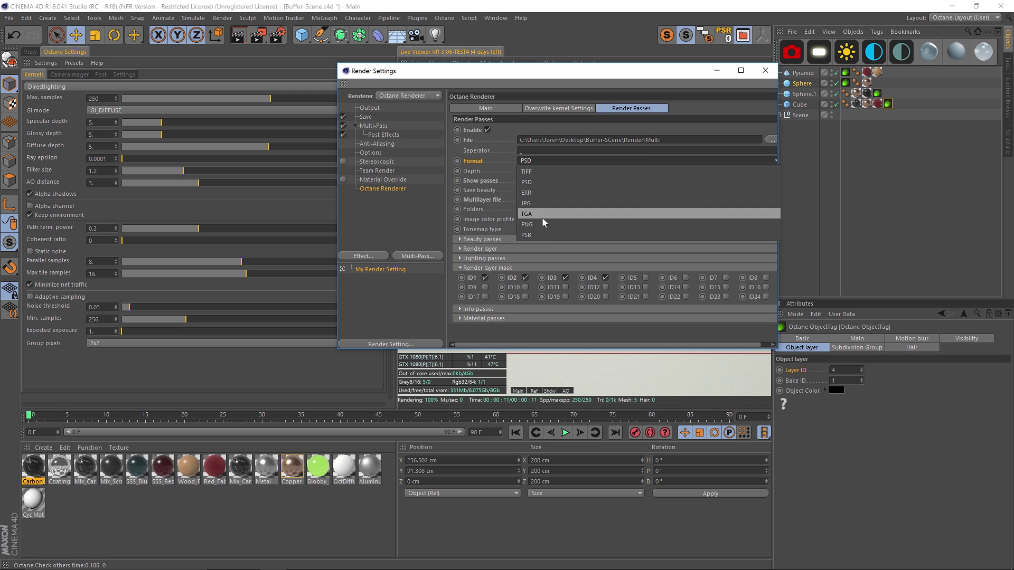
click(544, 183)
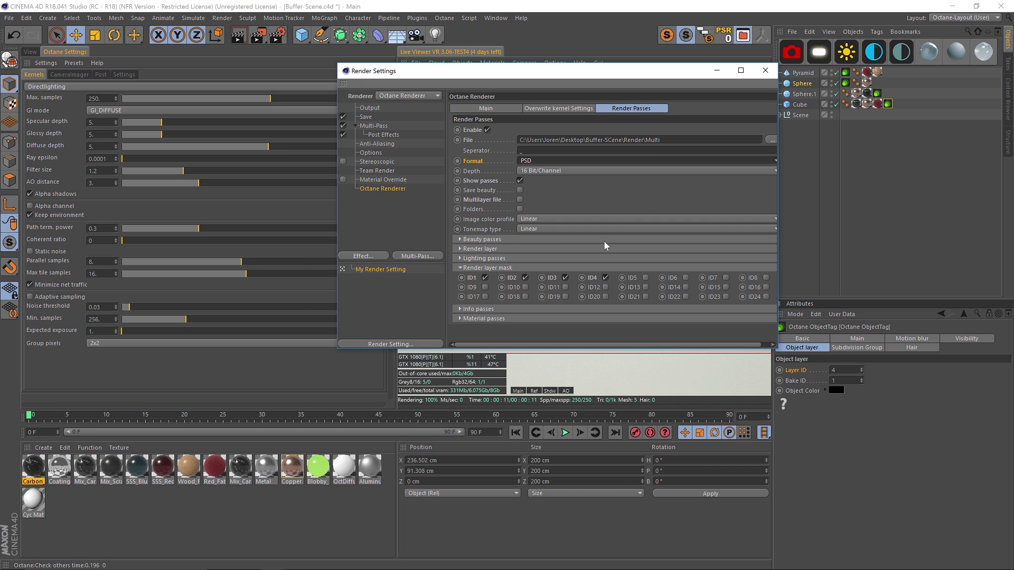
drag(574, 79, 651, 162)
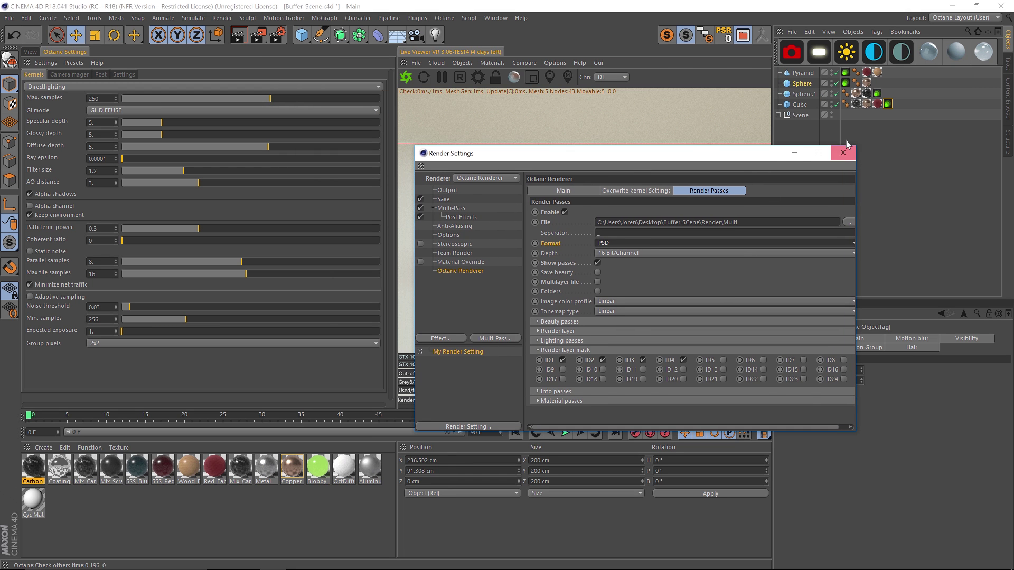
click(844, 153)
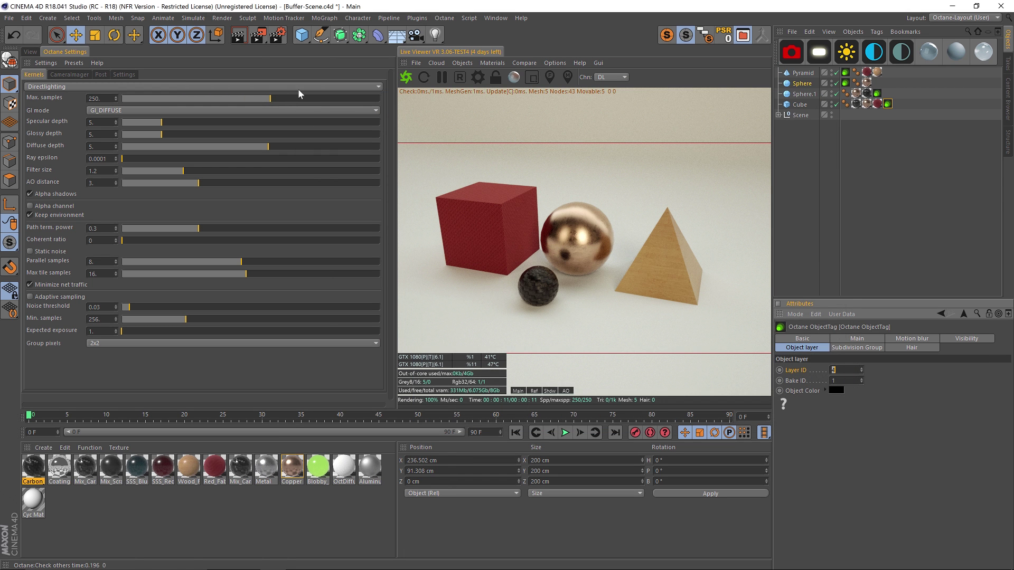
Step: Render to the Picture Viewer until Main.psd finishes, close it and switch to XnView
click(259, 35)
drag(352, 107, 596, 32)
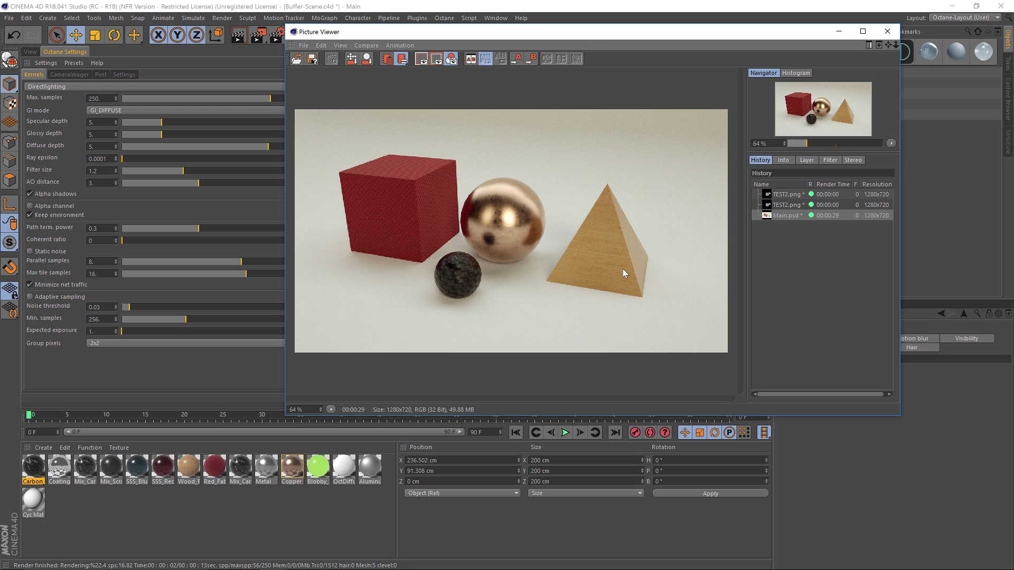
drag(602, 32, 540, 43)
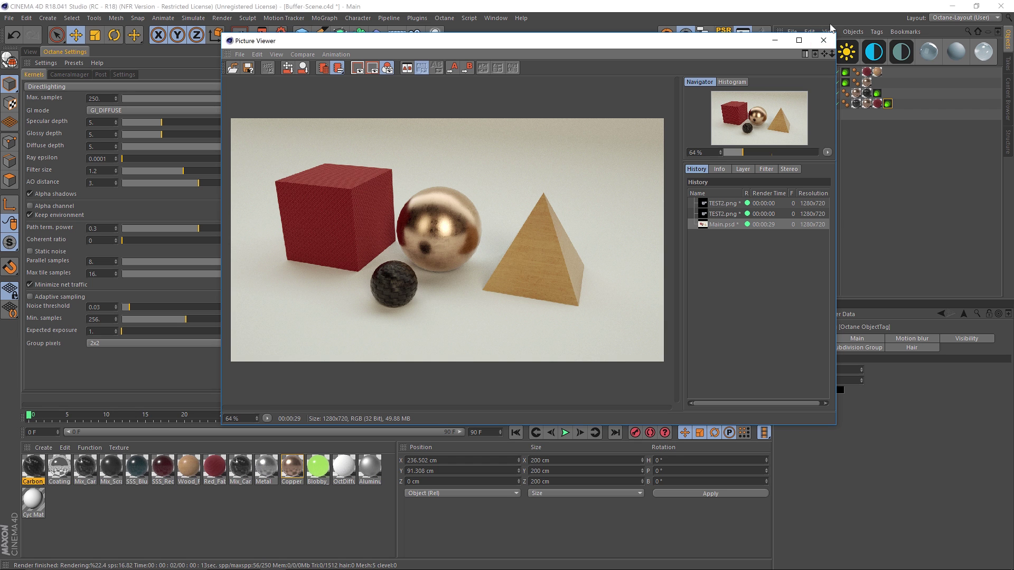
click(823, 40)
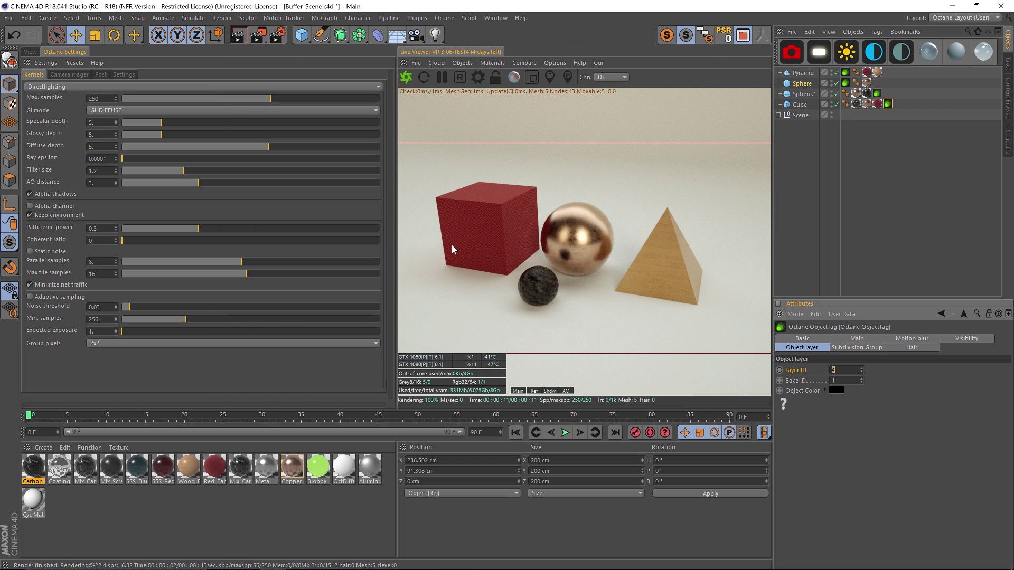
click(221, 560)
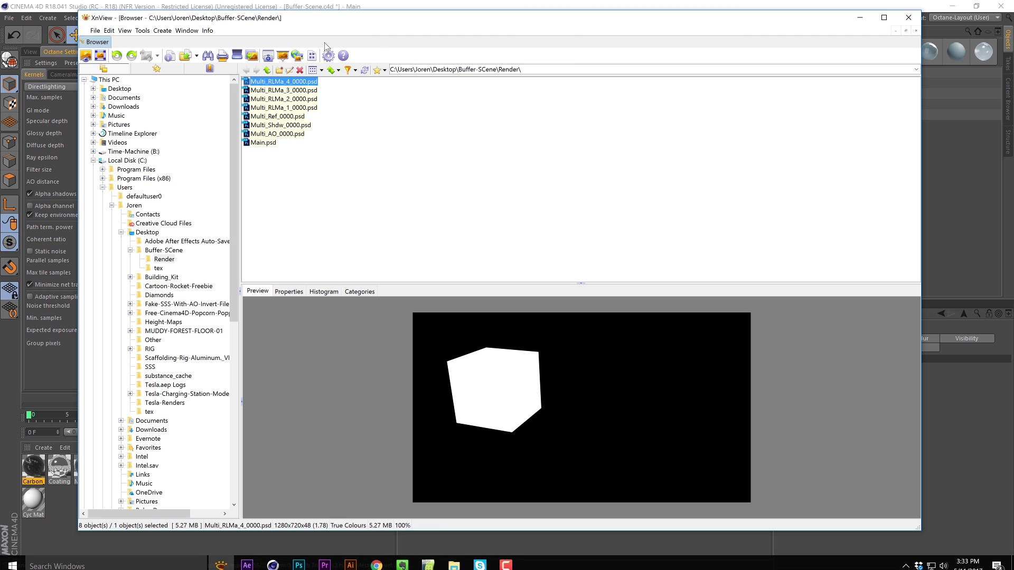
Step: Preview Main.psd and the AO, shadow and reflection pass PSDs in XnView
click(292, 173)
click(265, 143)
click(280, 133)
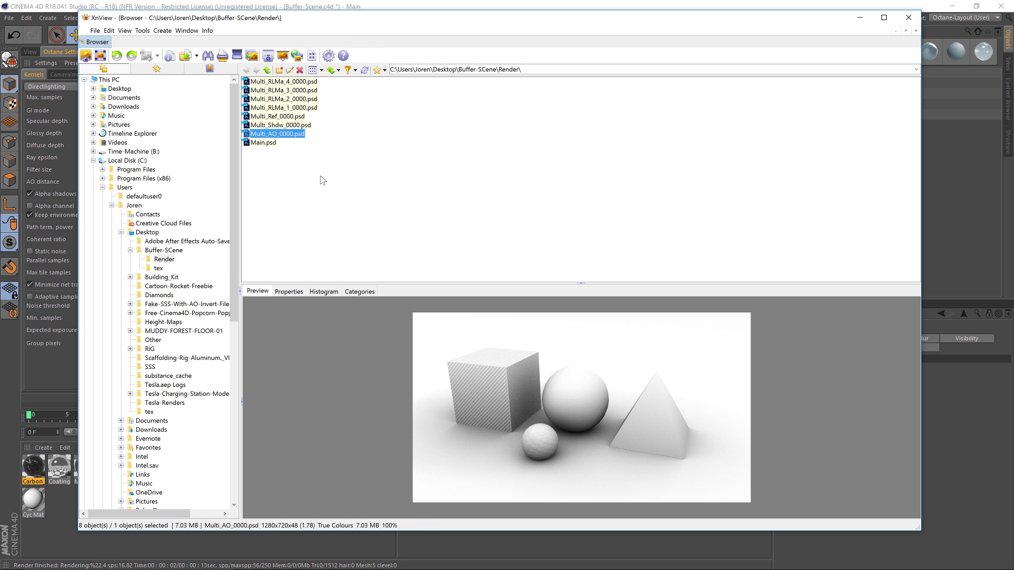
click(279, 125)
click(277, 117)
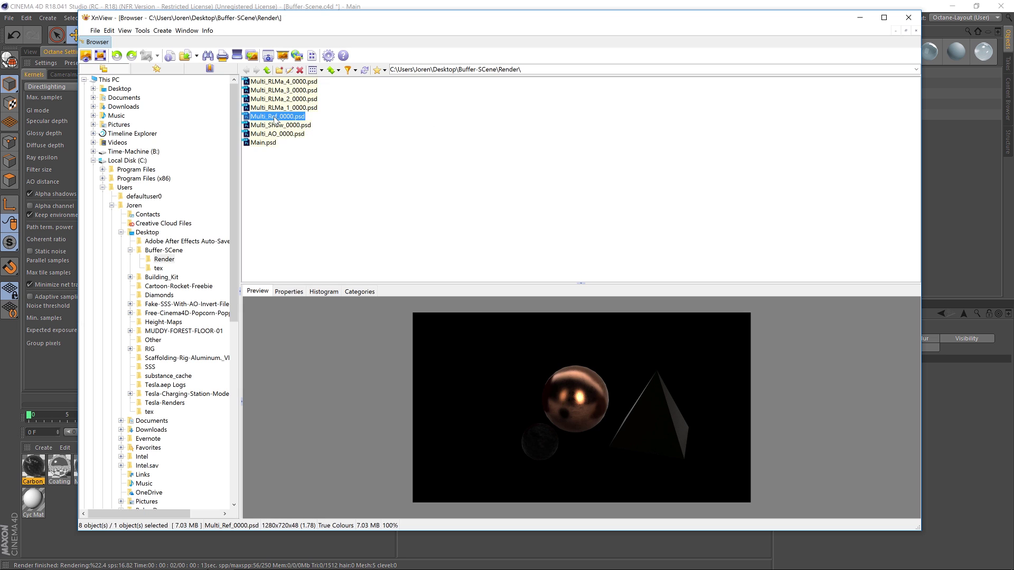
Step: Preview the ID1–ID4 layer-mask PSDs, recheck ID3 to ID1, then close XnView
click(300, 107)
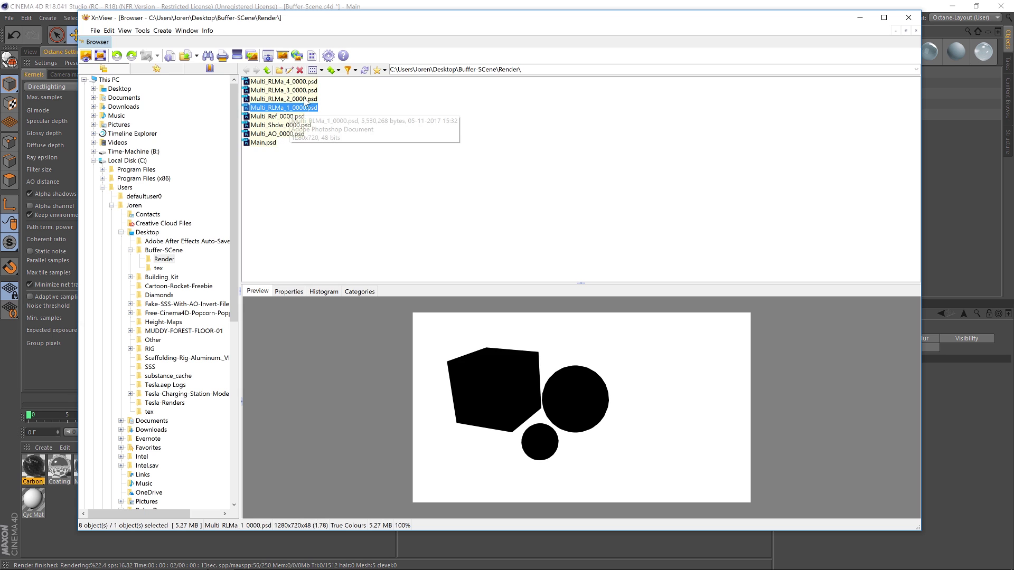
click(305, 99)
click(303, 90)
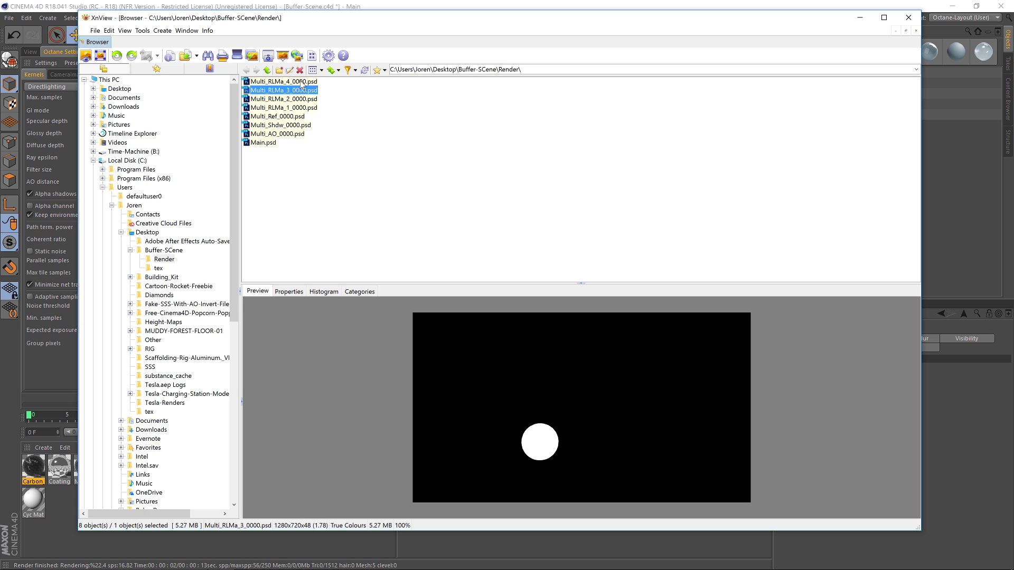
click(299, 82)
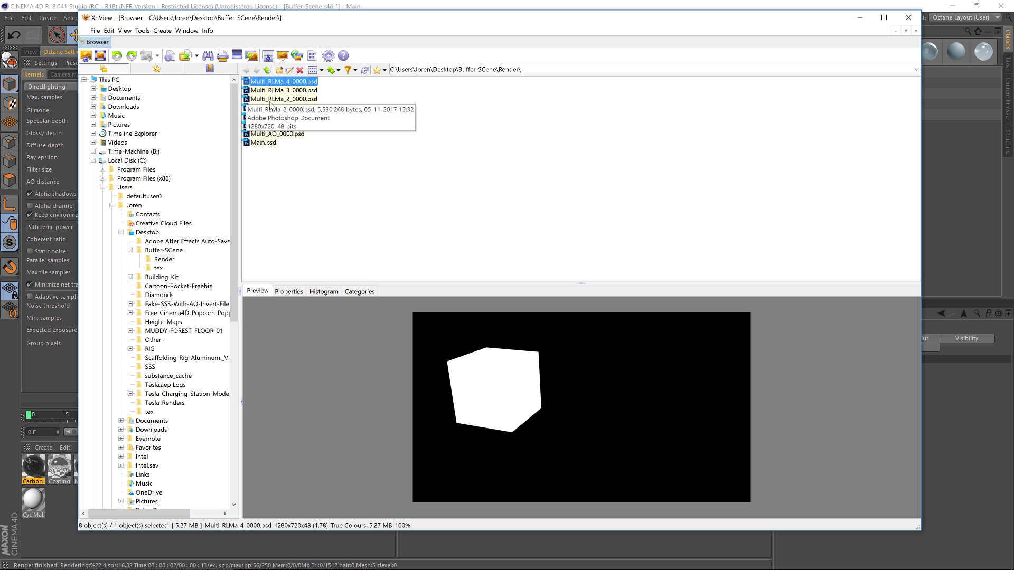
click(294, 91)
click(296, 99)
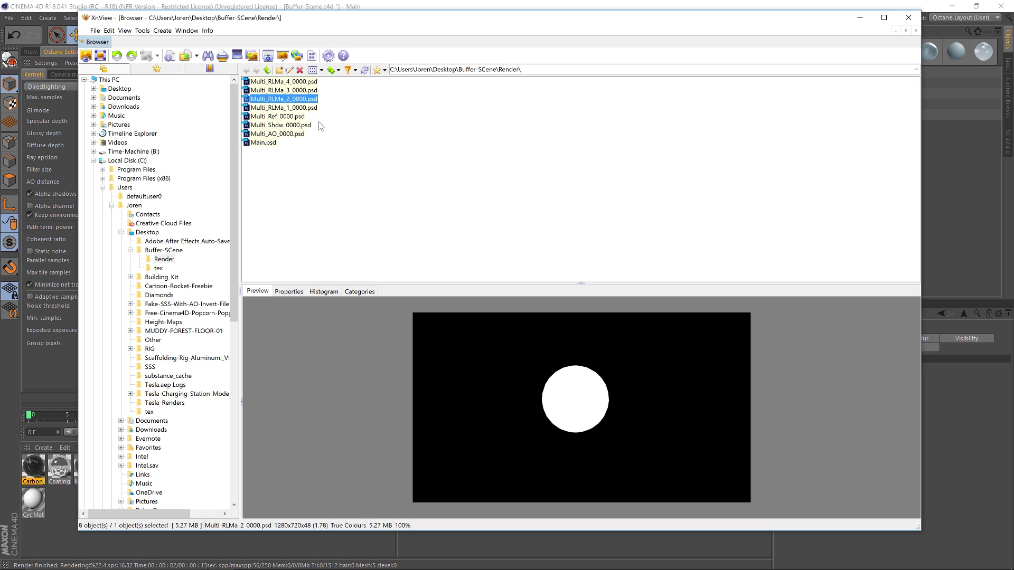
click(300, 108)
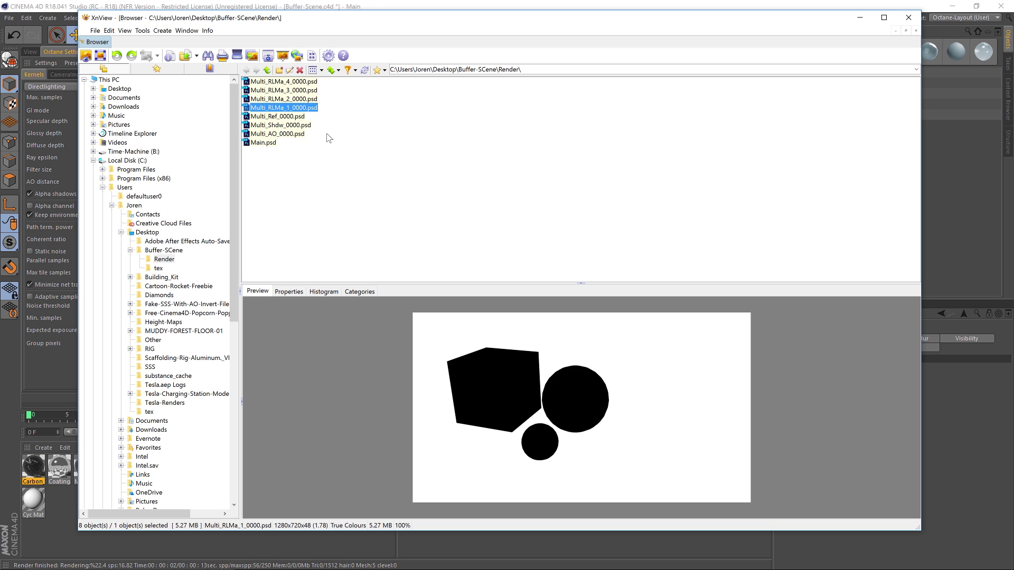
click(909, 17)
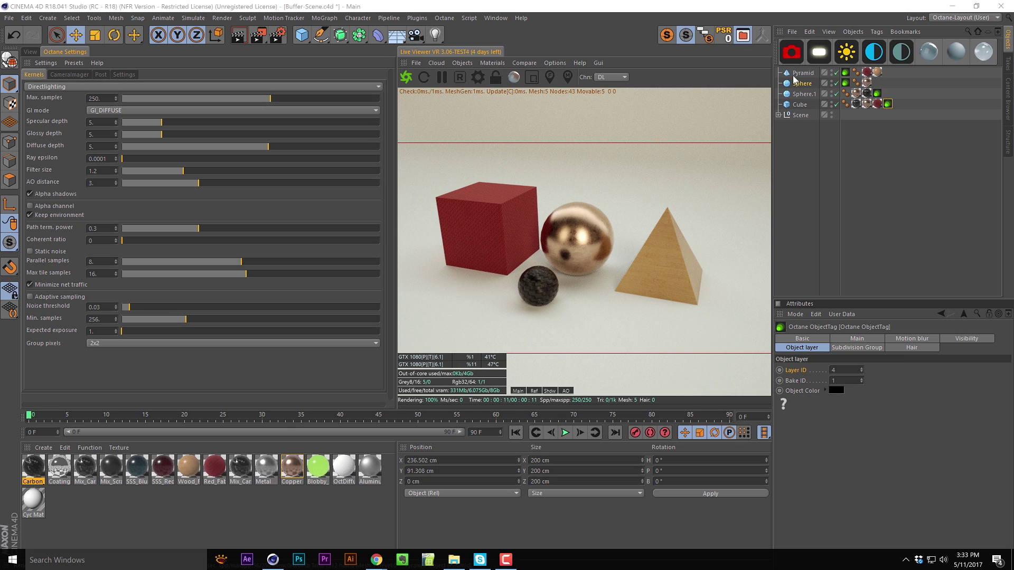
Step: Set the pyramid's Octane tag to Layer ID 5, and render ID5 instead of ID1 in the layer-mask passes
click(846, 73)
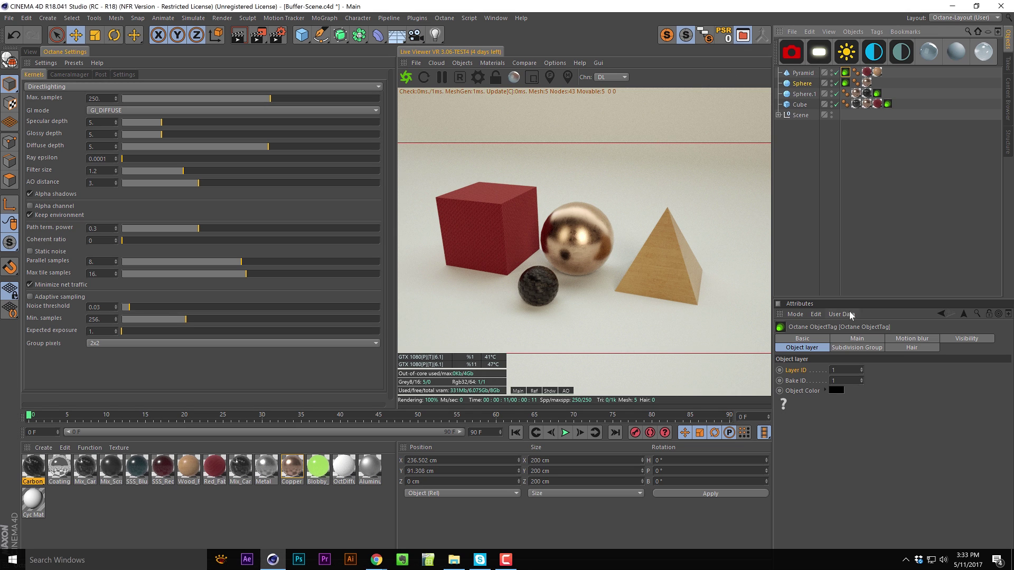
click(792, 370)
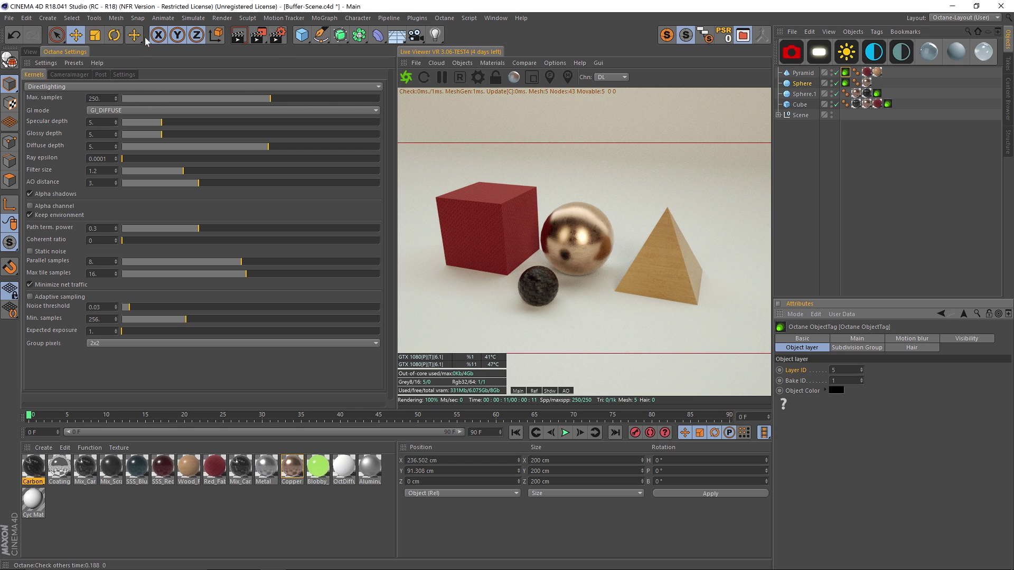
click(277, 35)
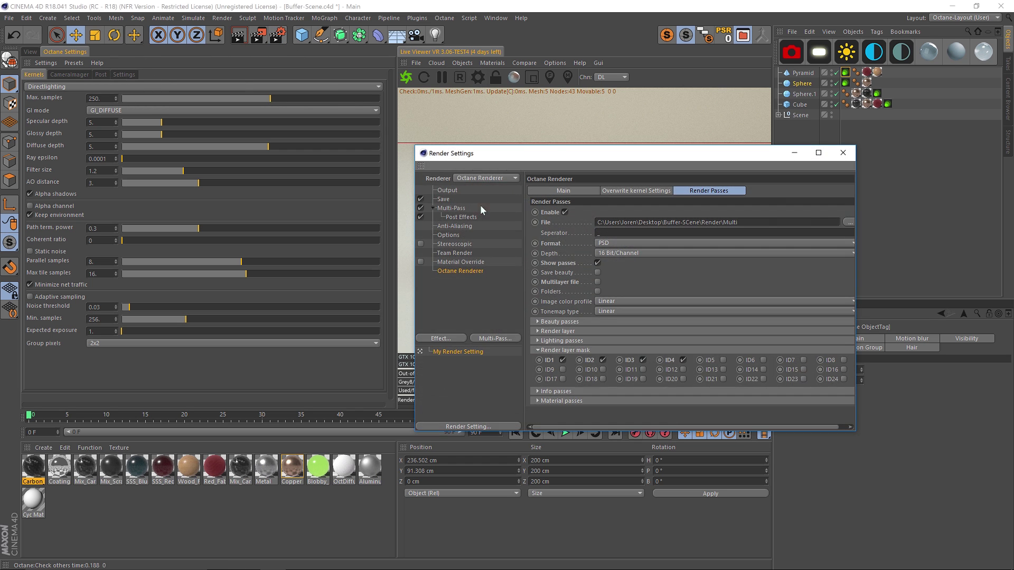
drag(549, 156, 402, 94)
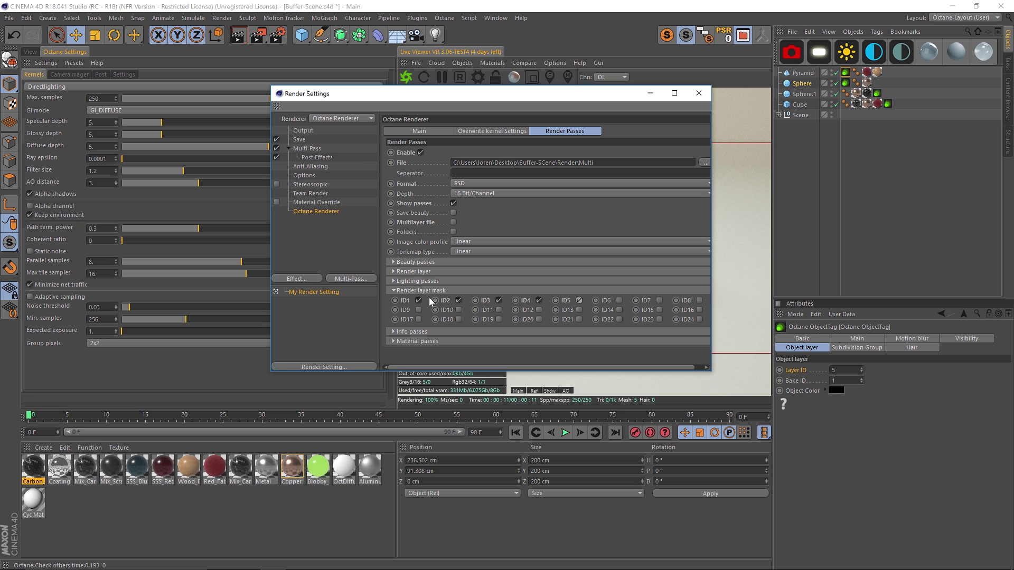
click(698, 93)
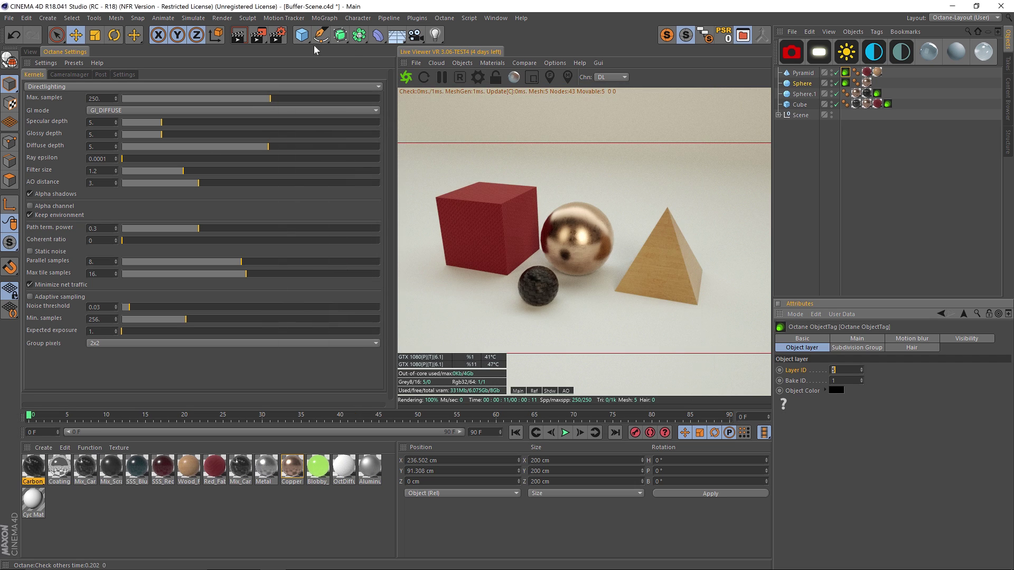
Step: Re-render to the Picture Viewer, overwrite the existing PSD files, and return to XnView
click(258, 35)
click(481, 329)
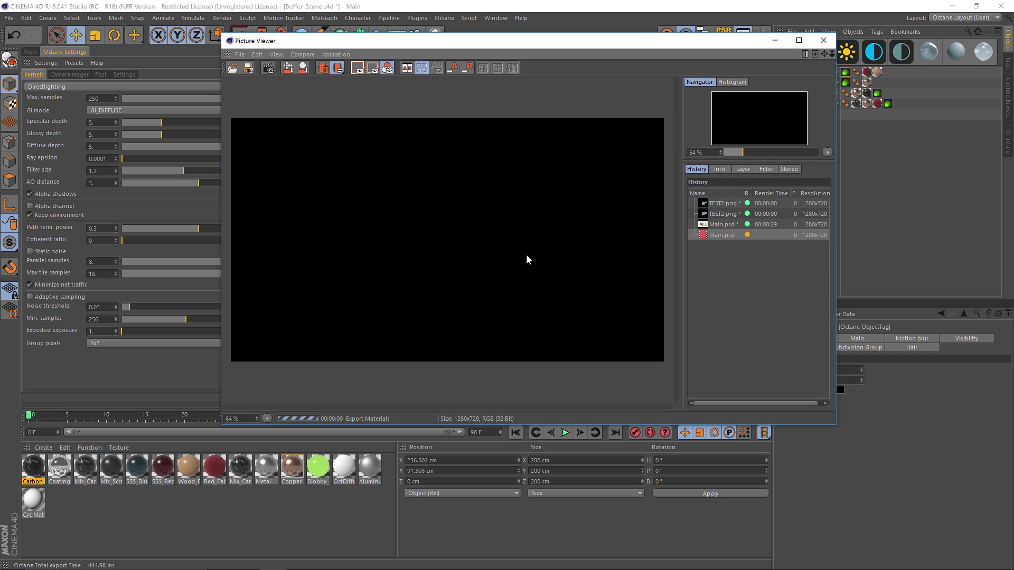
drag(565, 46, 496, 51)
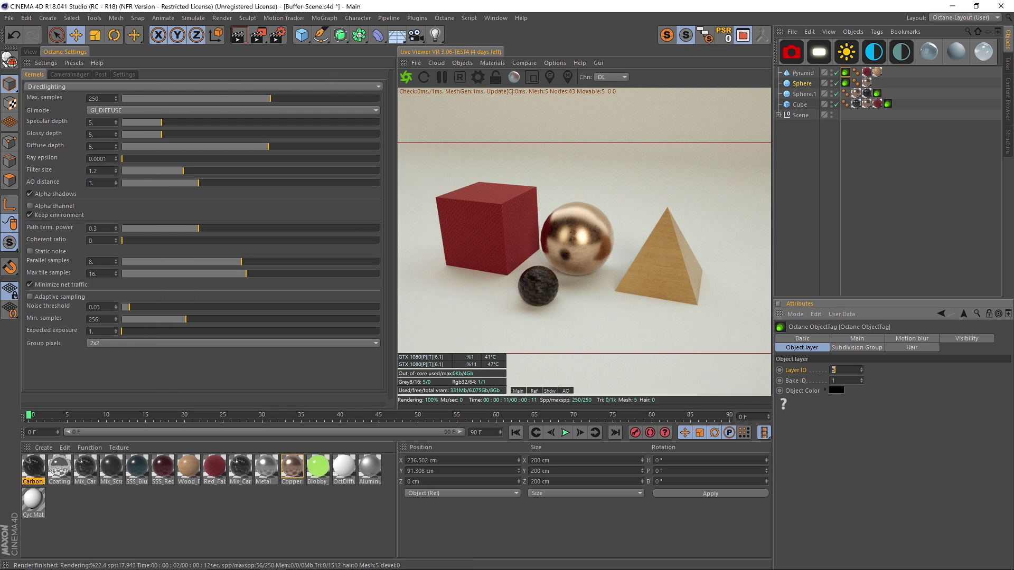
click(221, 566)
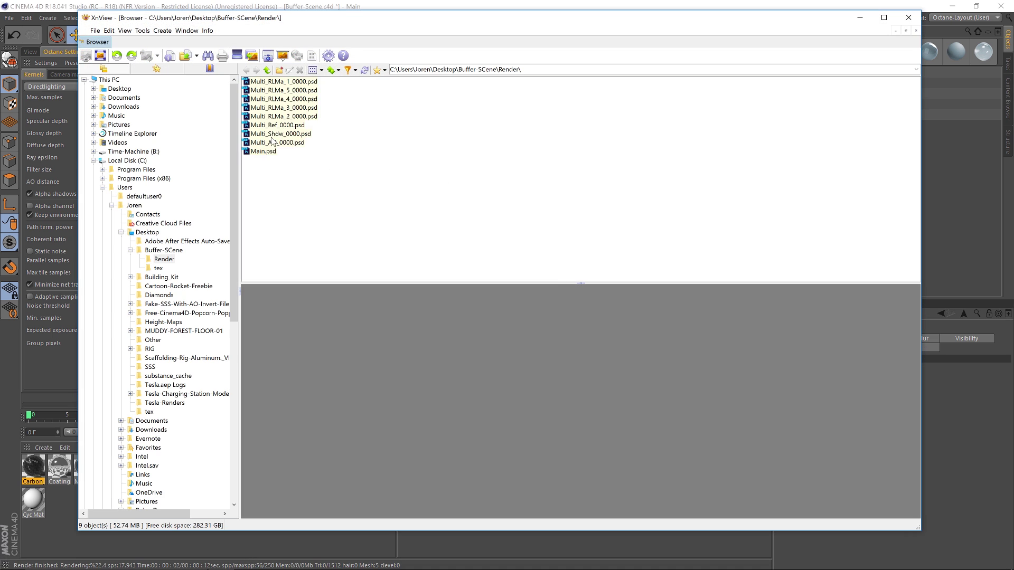
Step: Check that the new ID5 mask isolates the pyramid, then view the ID4, ID3 and ID2 masks
click(299, 91)
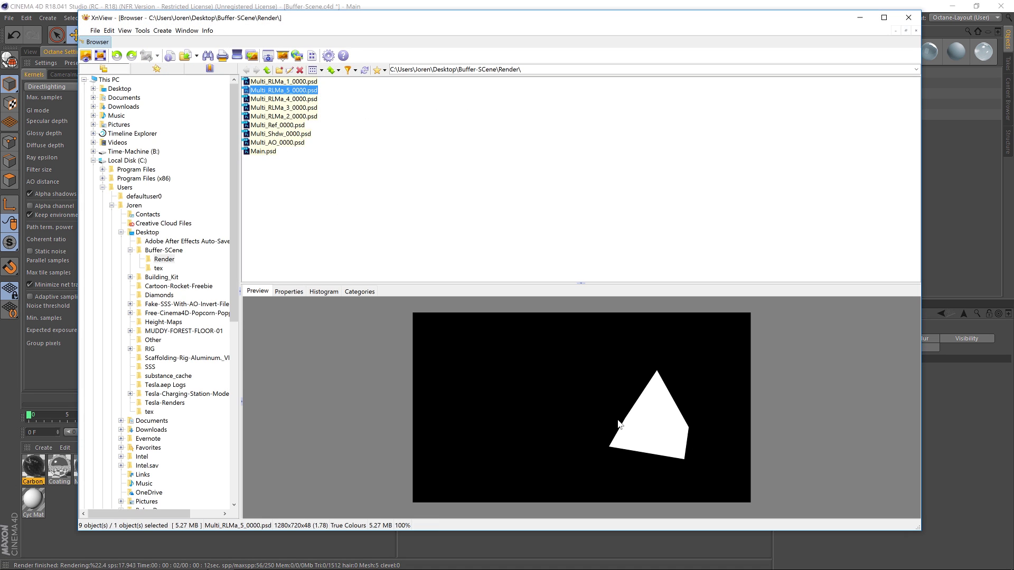
click(296, 100)
click(294, 109)
click(293, 117)
Step: Review the reflection and shadow passes and the Main.psd beauty render, then close XnView
click(292, 125)
click(280, 134)
click(266, 152)
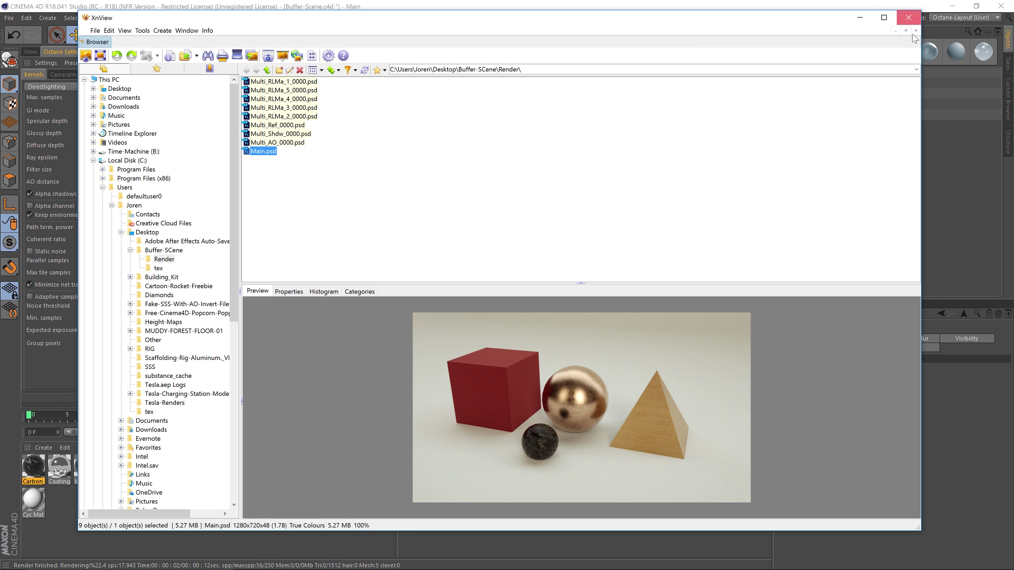
click(909, 18)
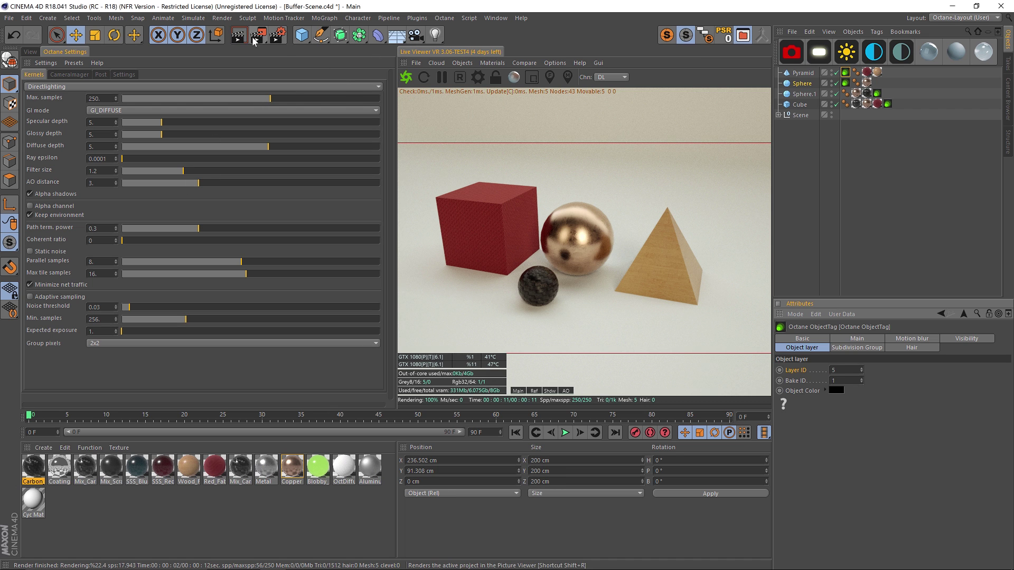
Step: Open the Render Settings and expand and collapse the Octane Render layer options
click(278, 35)
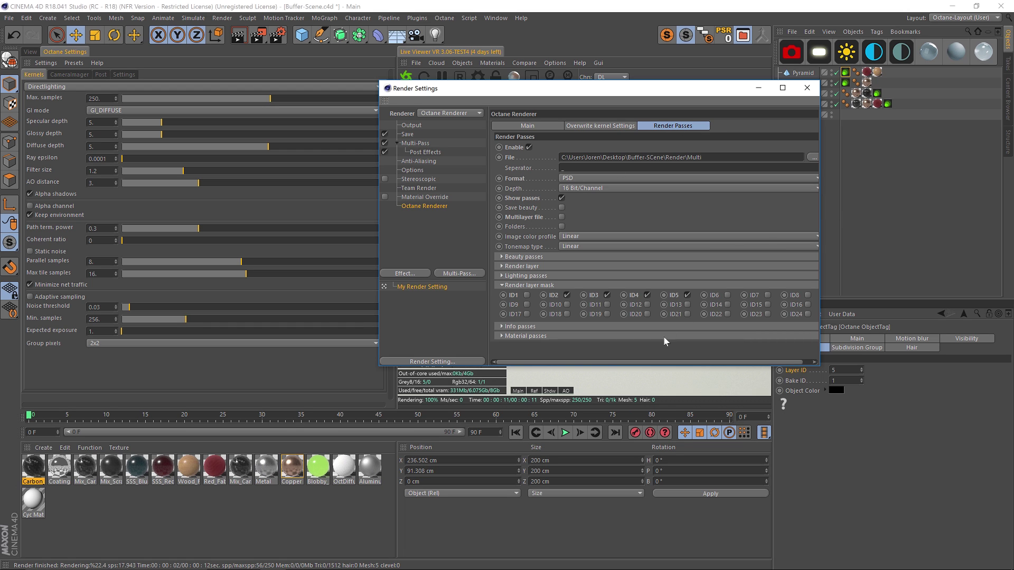
click(548, 276)
click(524, 276)
click(520, 275)
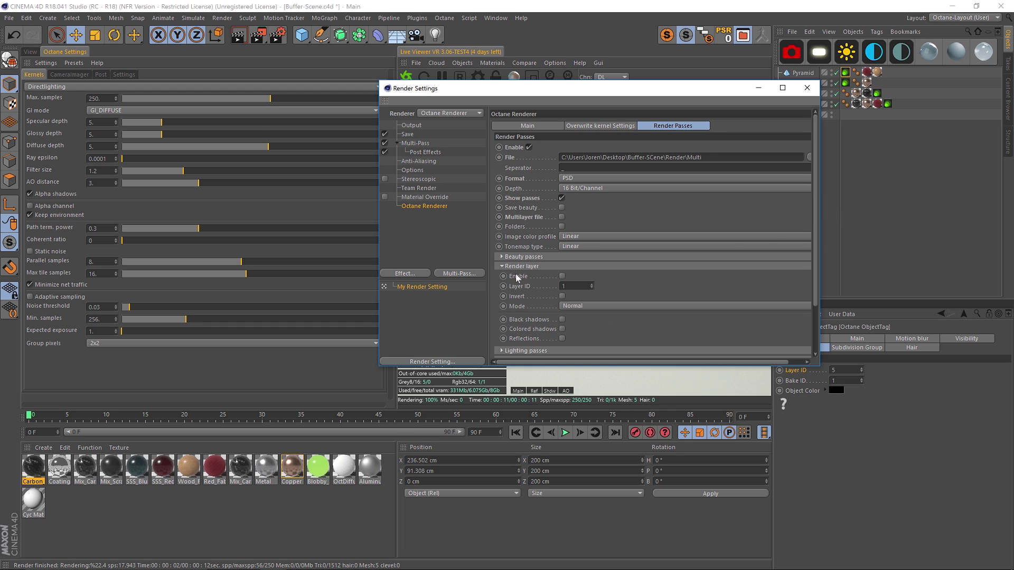
click(530, 278)
Step: Reveal the ID2–ID5 layer-mask checkboxes, select the passes file path, and view the Save page
click(544, 276)
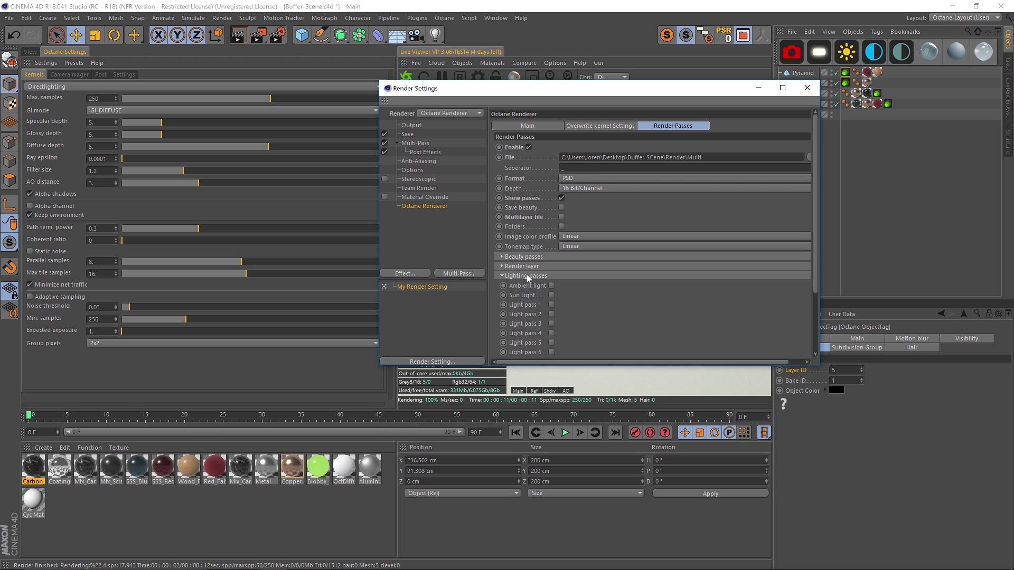
click(528, 276)
click(528, 285)
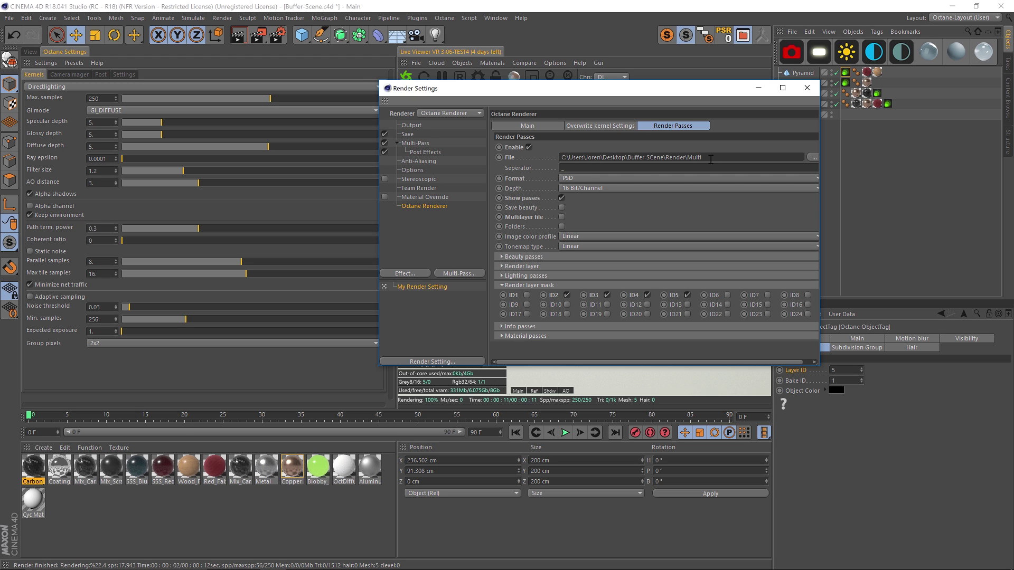
drag(711, 158, 571, 157)
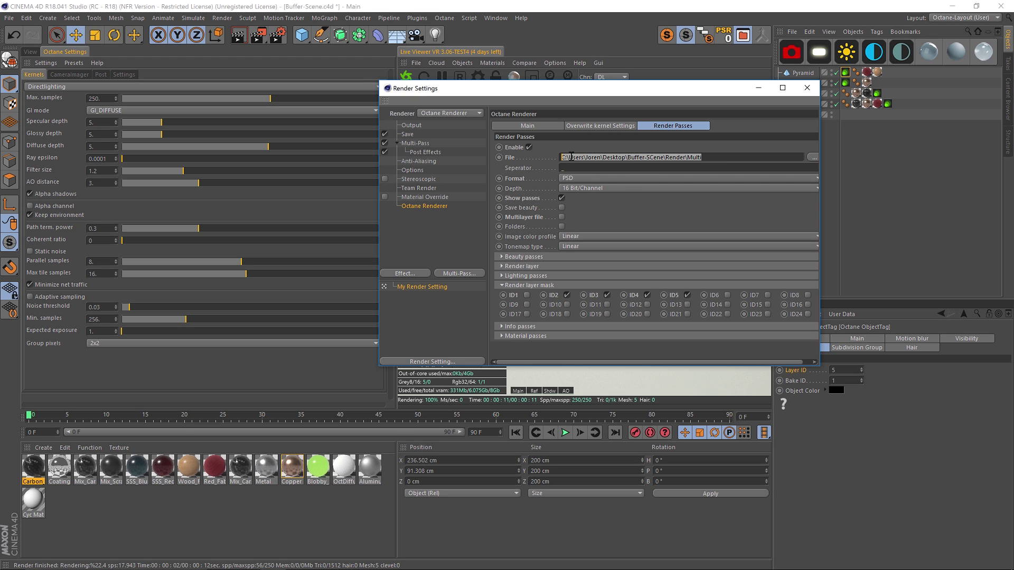
click(407, 136)
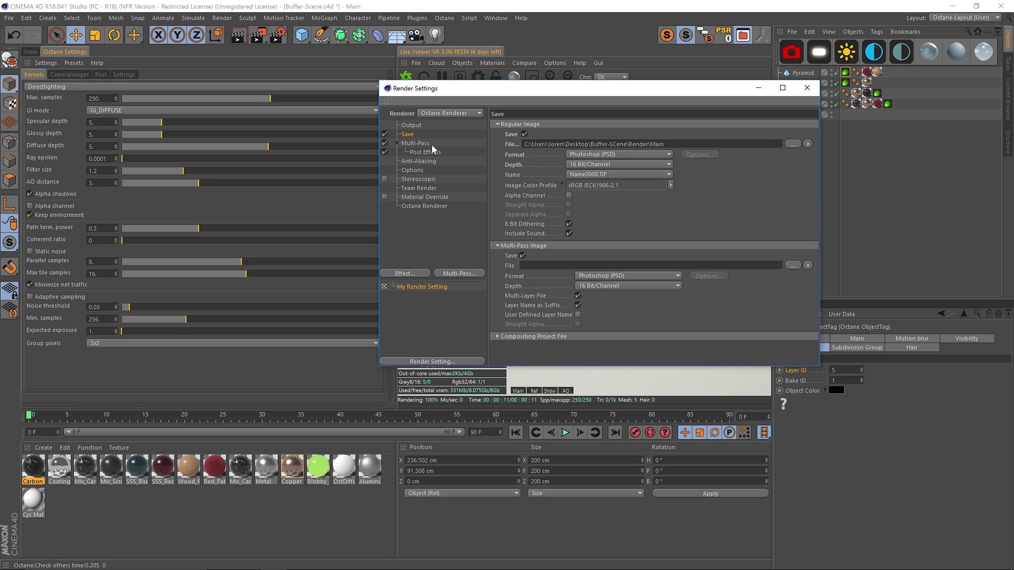
click(607, 264)
click(418, 206)
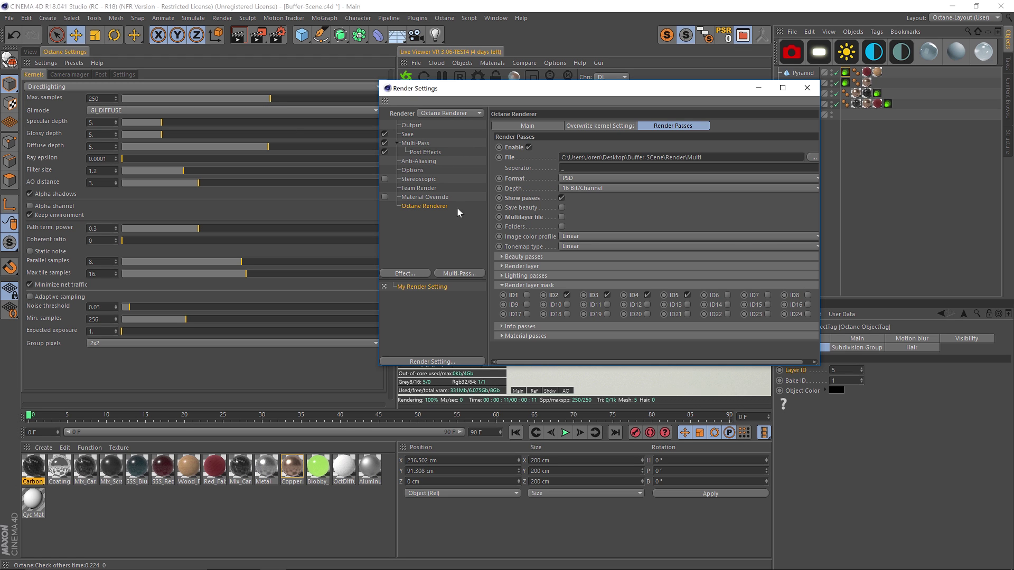
drag(700, 157, 549, 157)
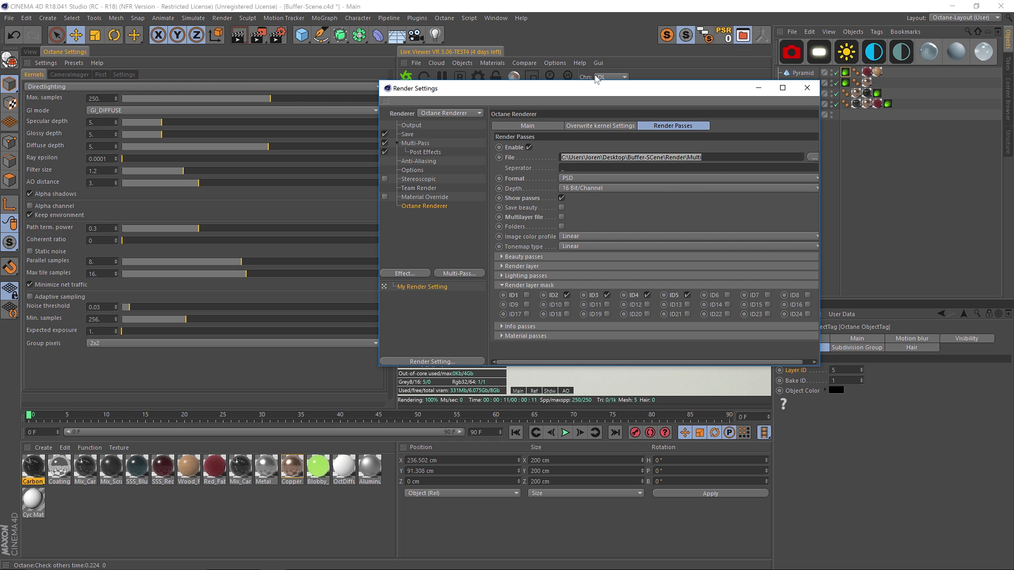
drag(596, 89, 613, 60)
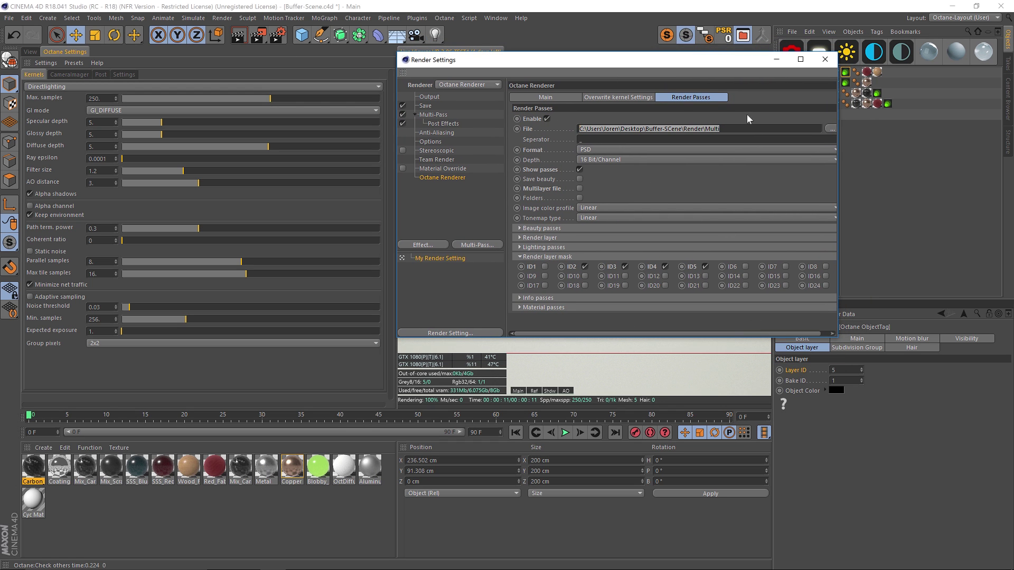